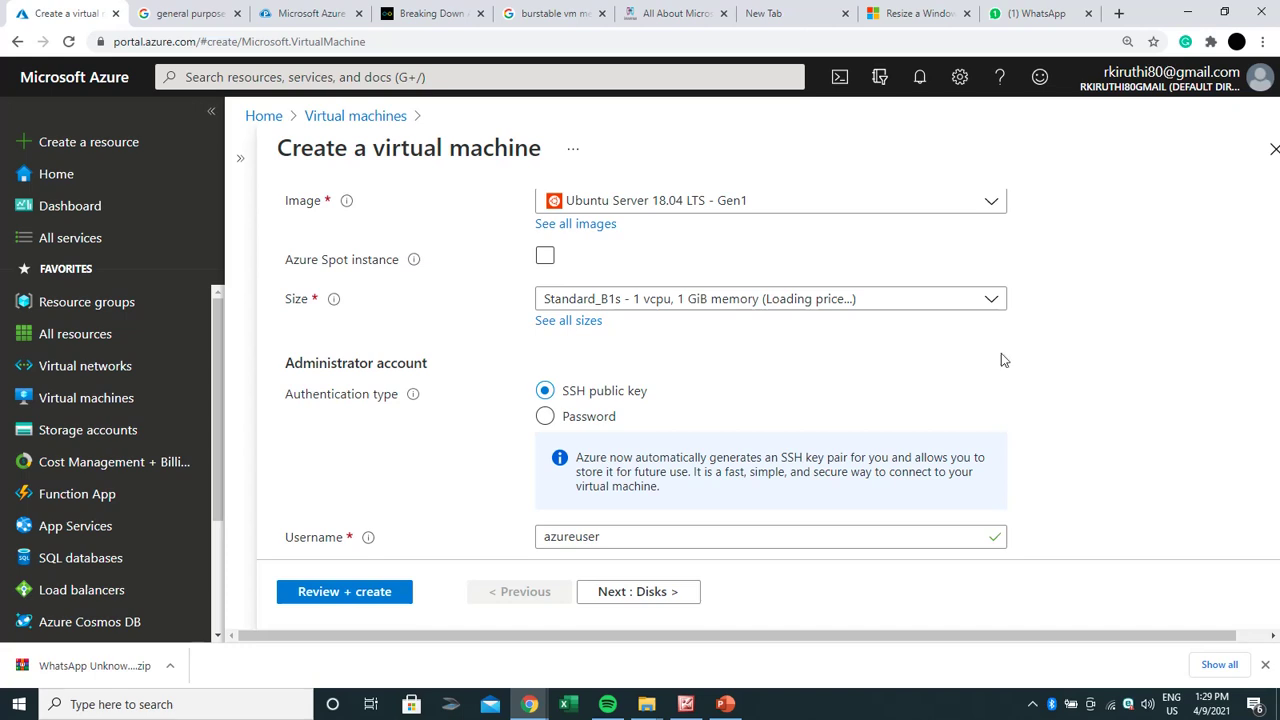
Open the full list of VM sizes and look through the sizes most used by Azure users.
{"action": "left_click", "coordinate": [593, 326]}
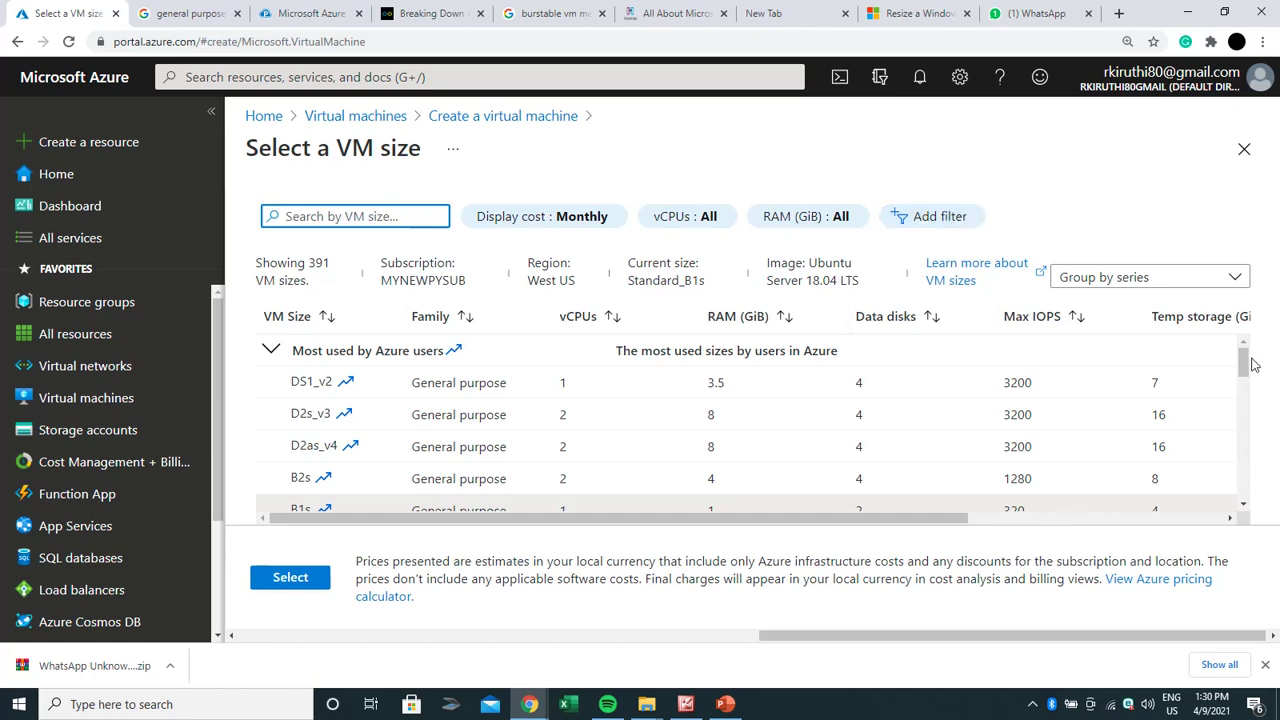
{"action": "scroll", "coordinate": [1253, 365], "scroll_direction": "down", "scroll_amount": 1}
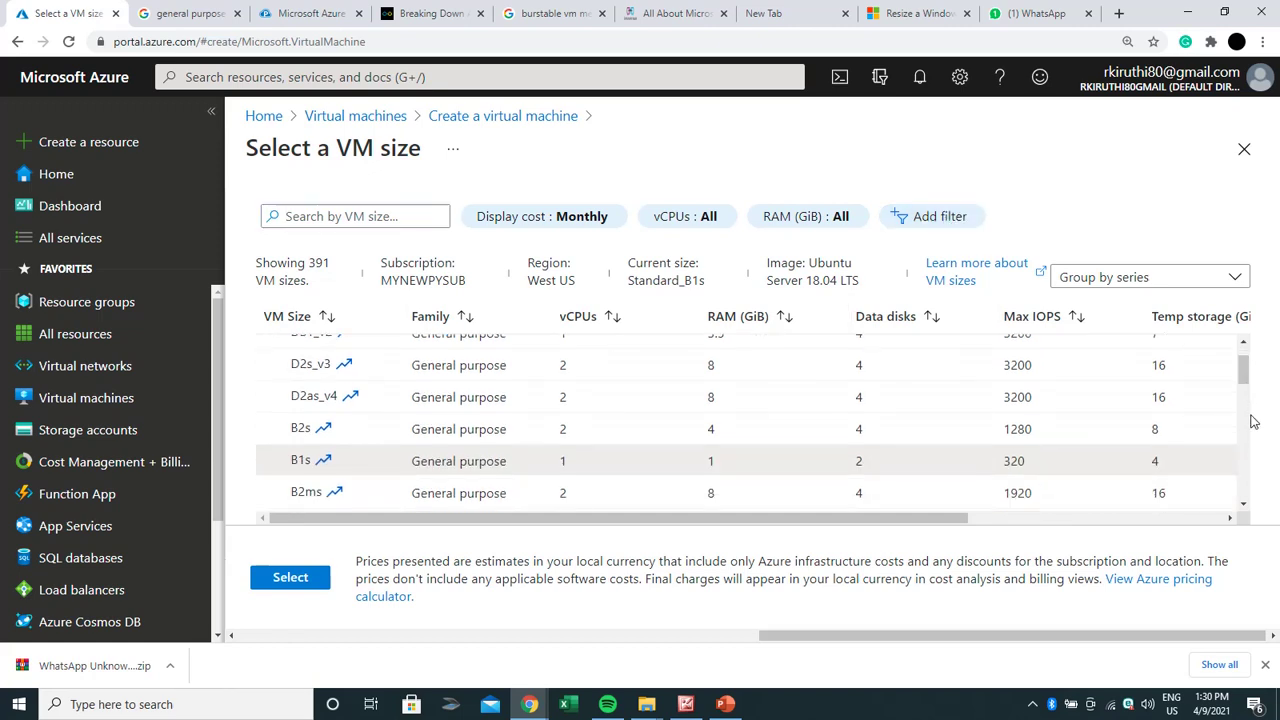
{"action": "mouse_move", "coordinate": [1243, 366]}
{"action": "left_mouse_down"}
{"action": "mouse_move", "coordinate": [1245, 445]}
{"action": "mouse_move", "coordinate": [1243, 372]}
{"action": "left_mouse_up"}
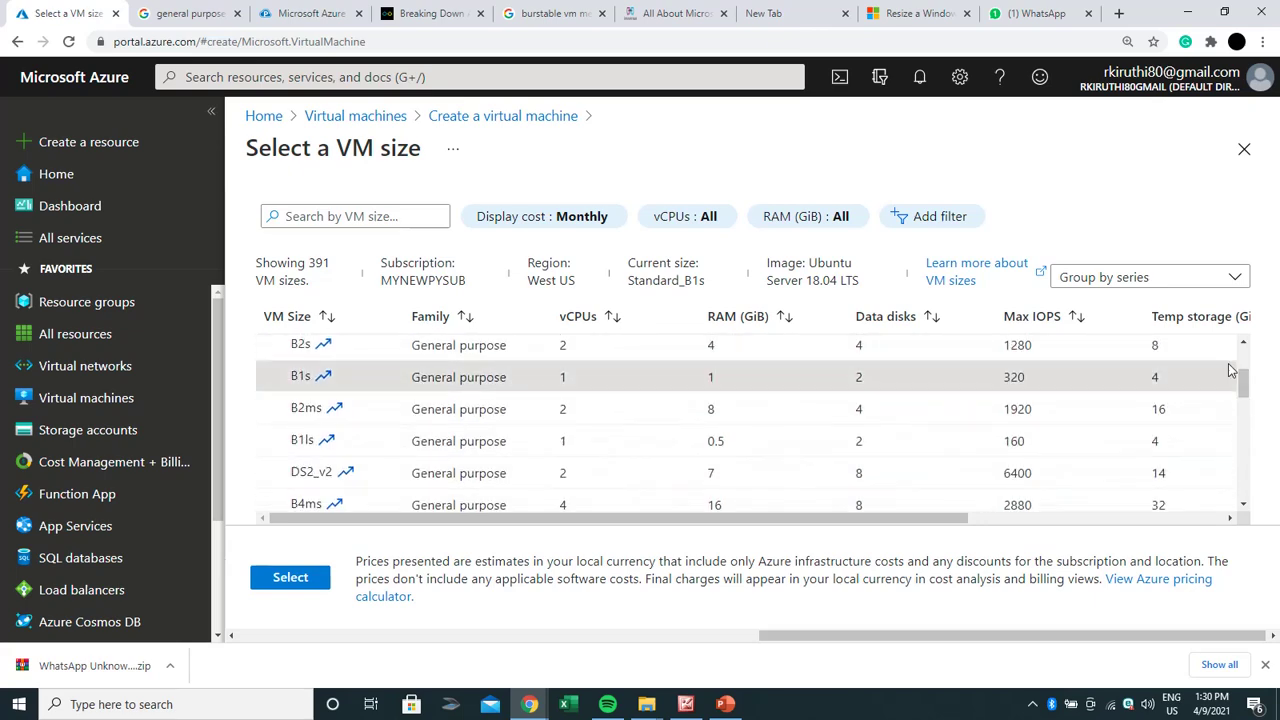
Add a Family filter to the VM size list and restrict it to Compute optimized only.
{"action": "left_click", "coordinate": [968, 220]}
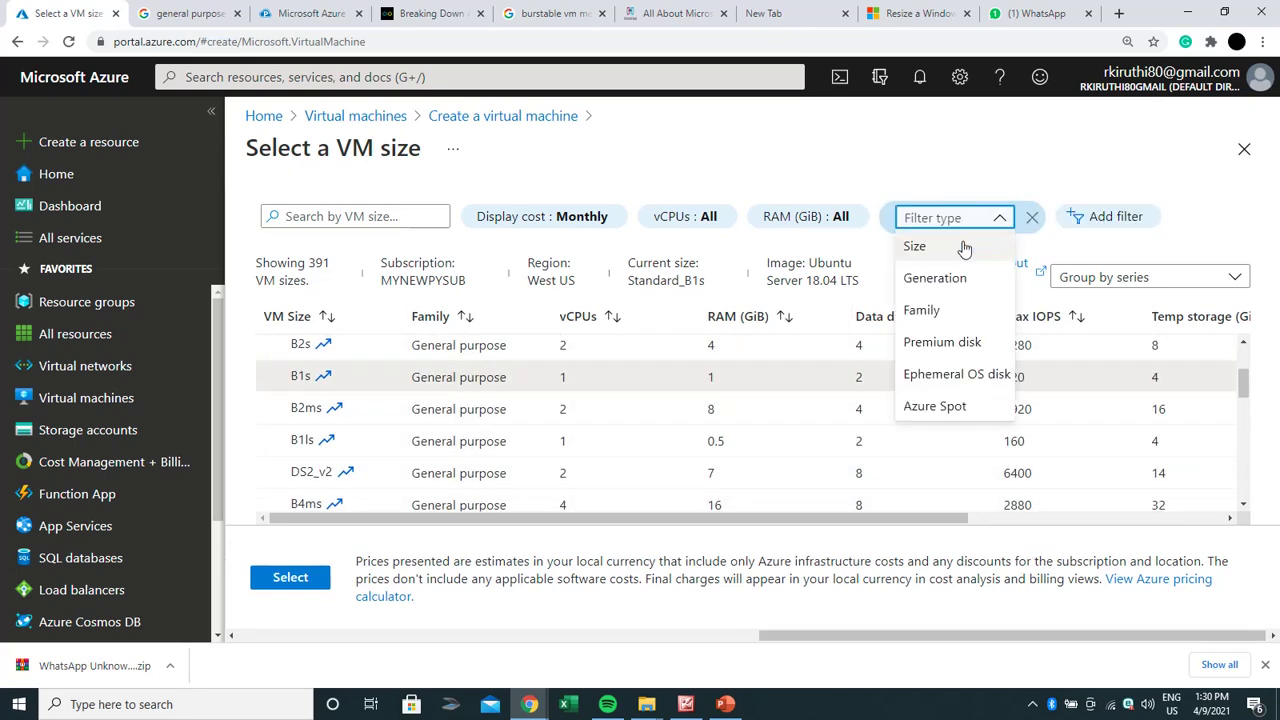
{"action": "left_click", "coordinate": [967, 310]}
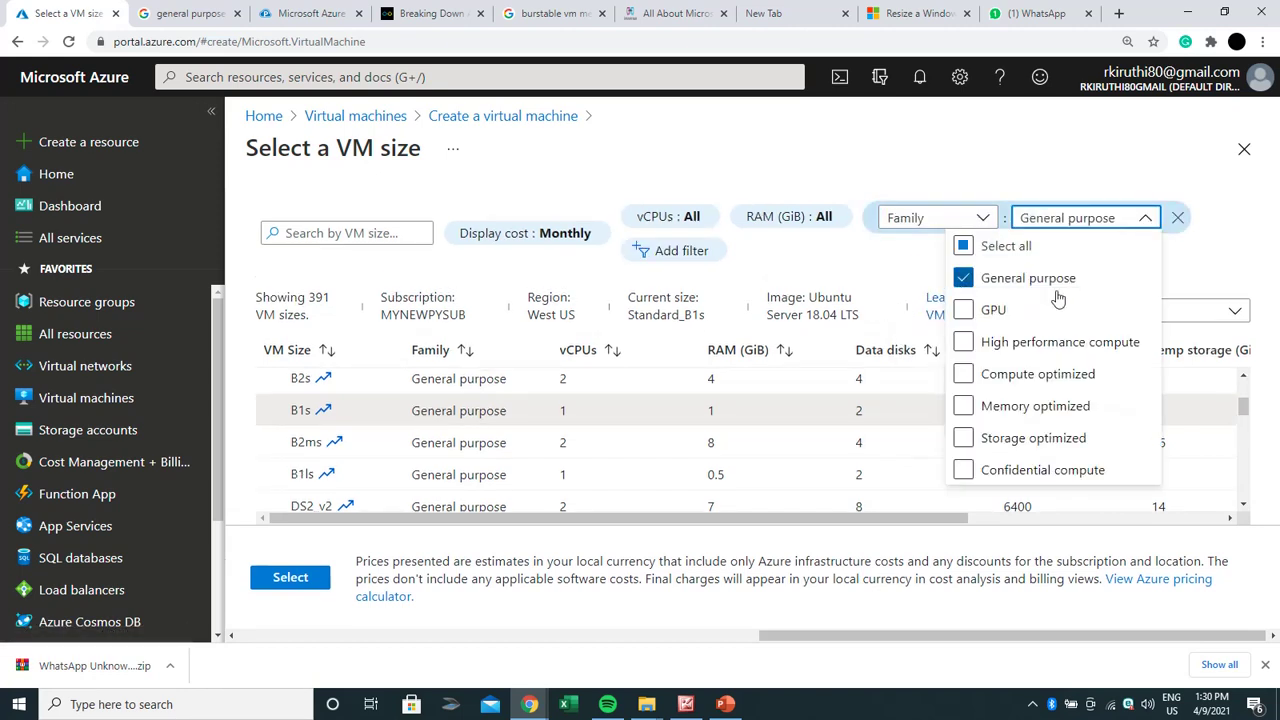
{"action": "left_click", "coordinate": [970, 383]}
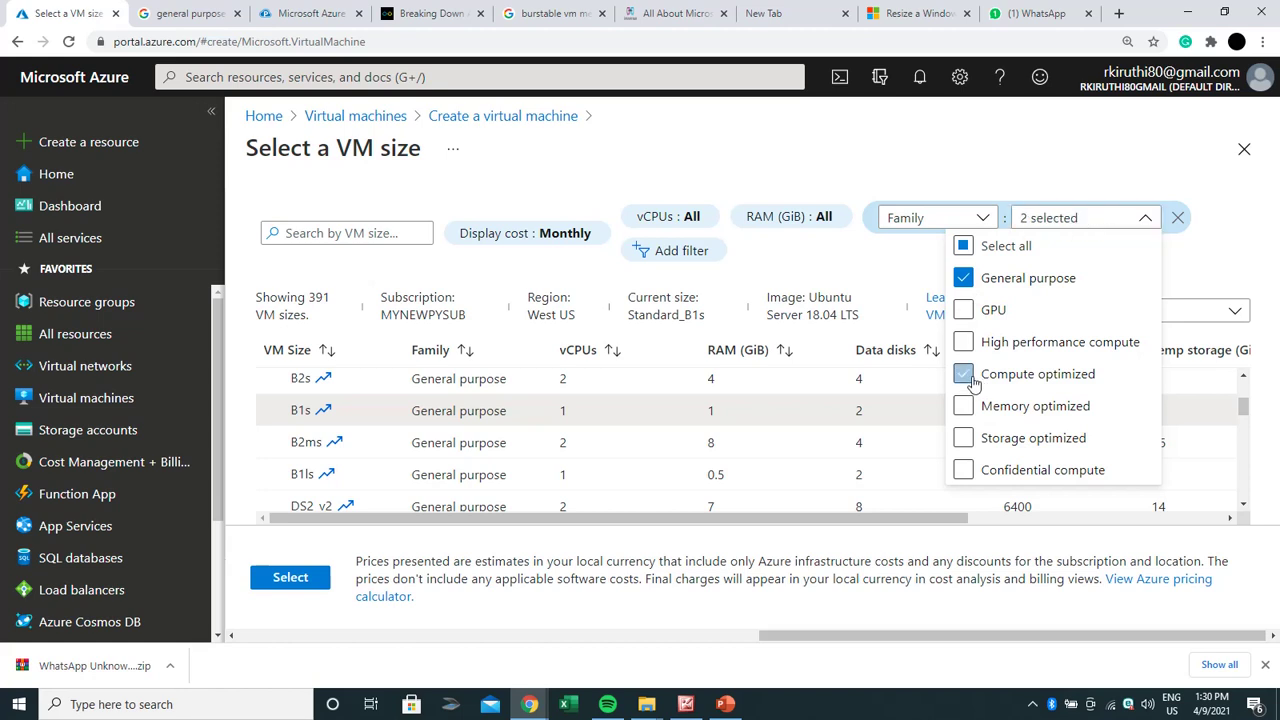
{"action": "left_click", "coordinate": [965, 281]}
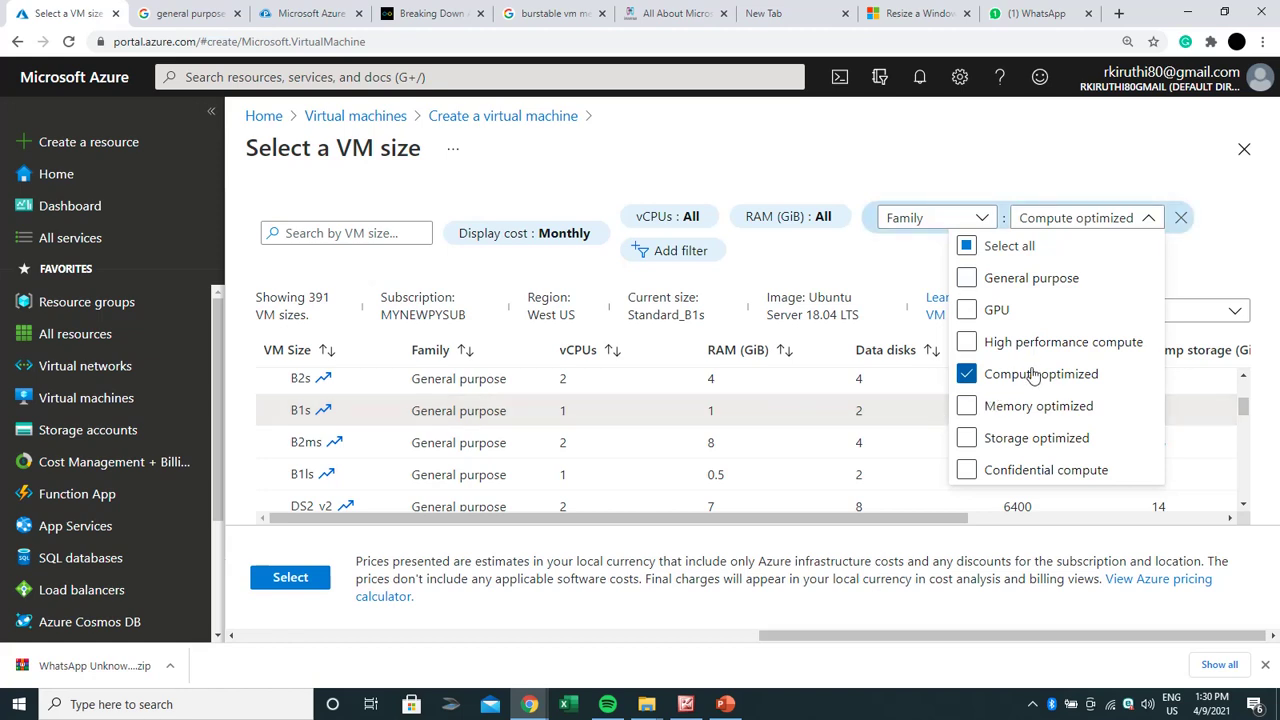
{"action": "left_click", "coordinate": [1235, 251]}
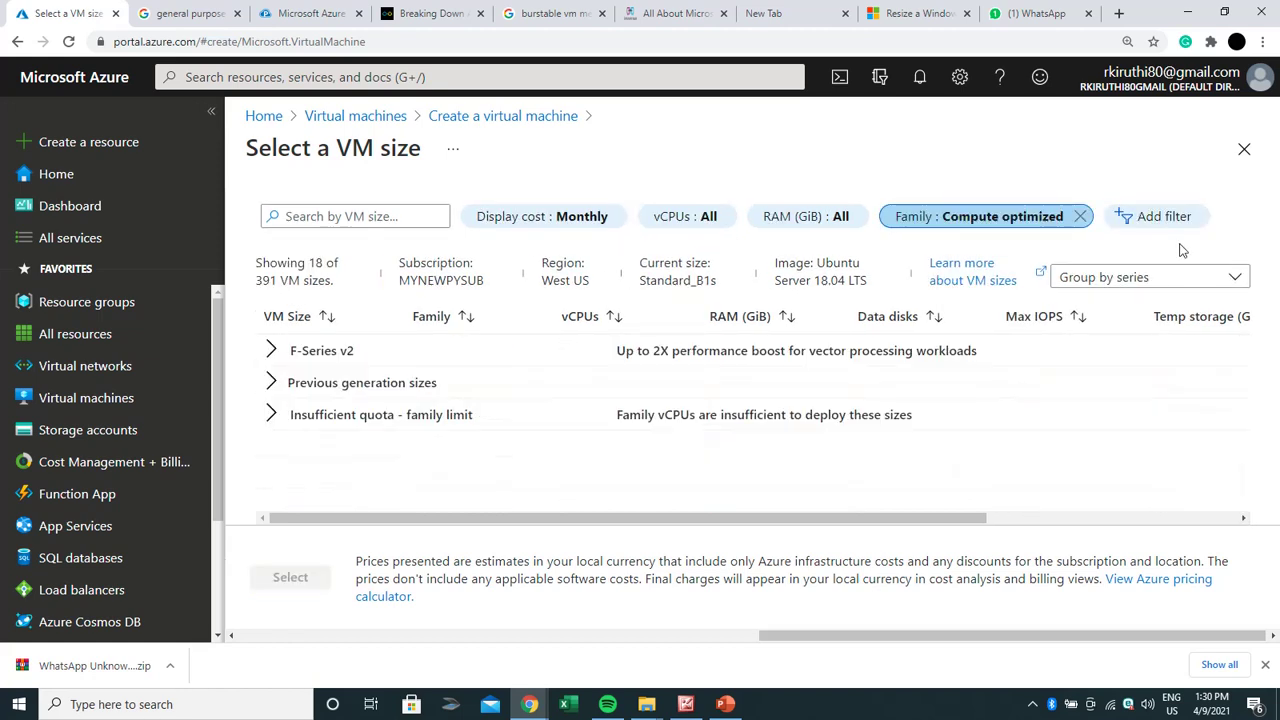
Expand the F-Series v2, Previous generation sizes and Insufficient quota groups and examine the compute-optimized sizes' vCPUs, RAM and data disks.
{"action": "left_click", "coordinate": [272, 352]}
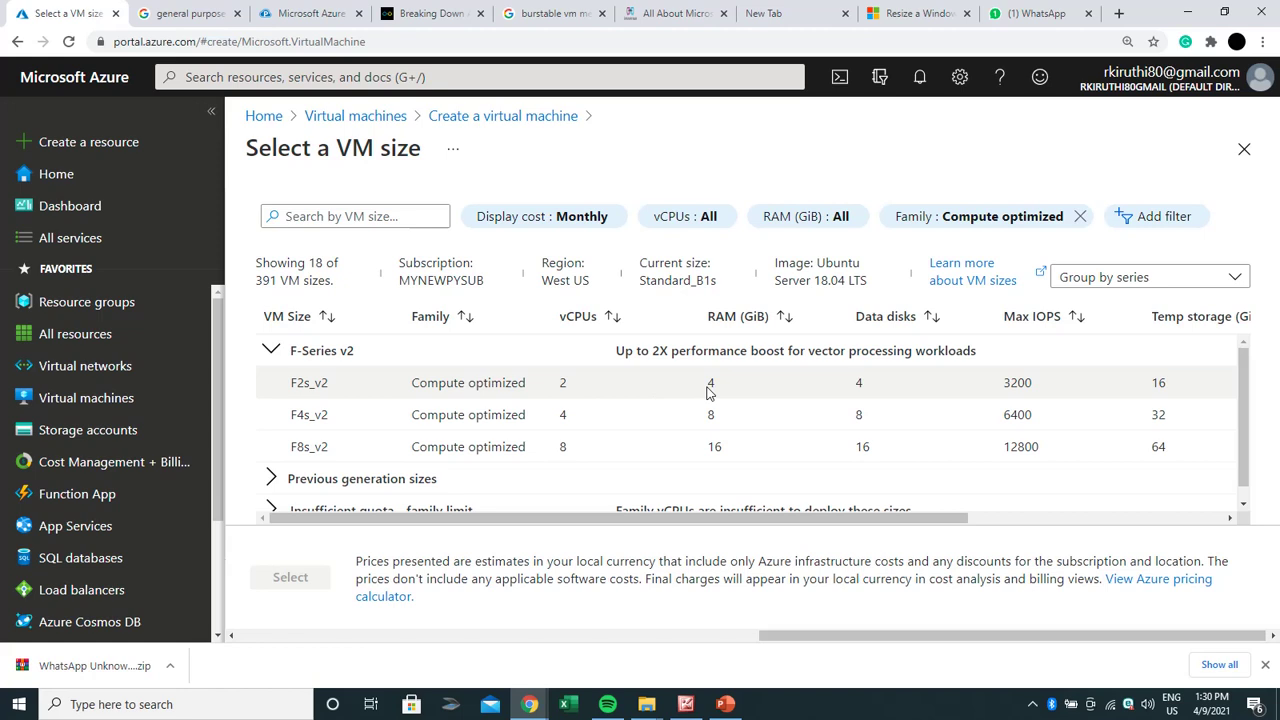
{"action": "left_click", "coordinate": [865, 383]}
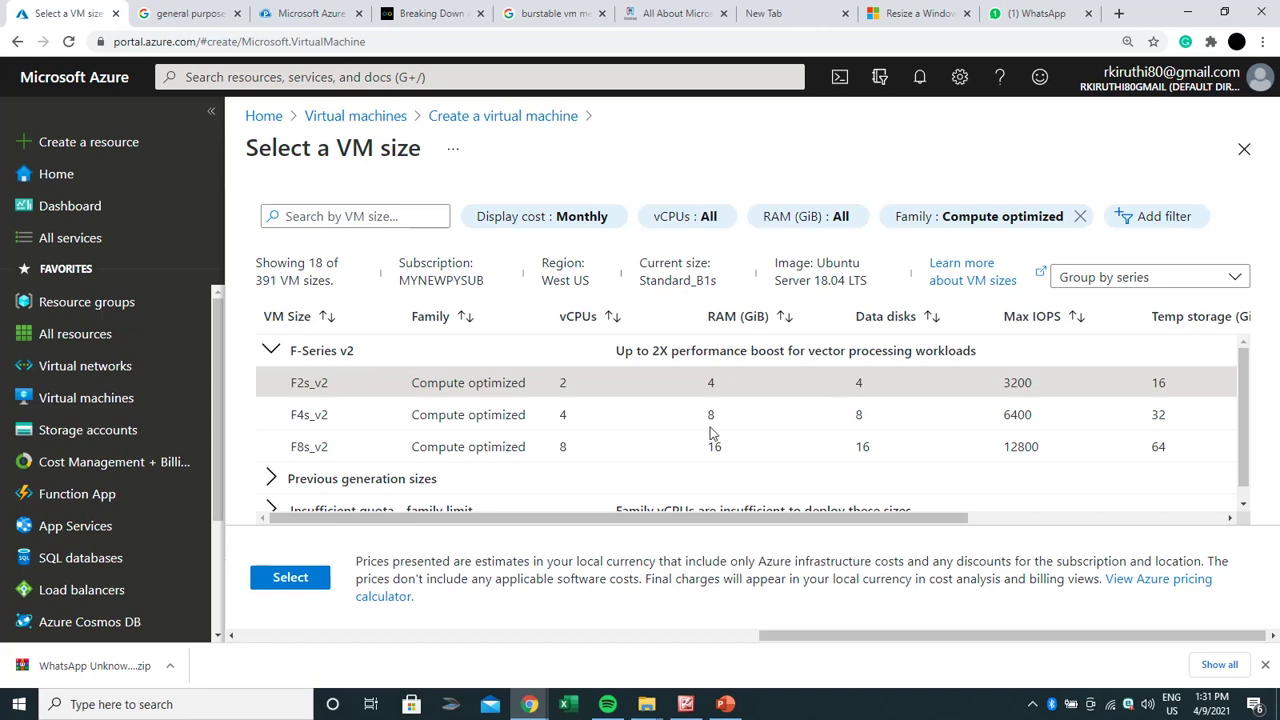
{"action": "left_click", "coordinate": [270, 482]}
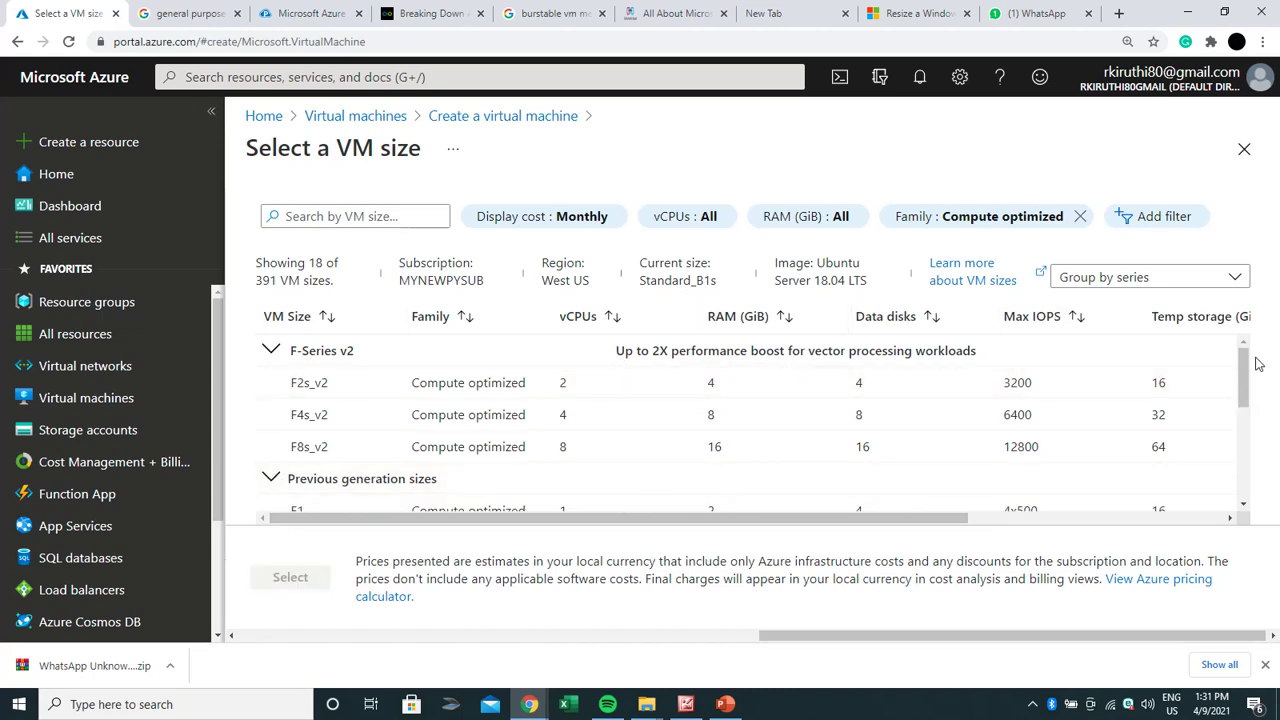
{"action": "left_click_drag", "start_coordinate": [1246, 378], "coordinate": [1263, 482]}
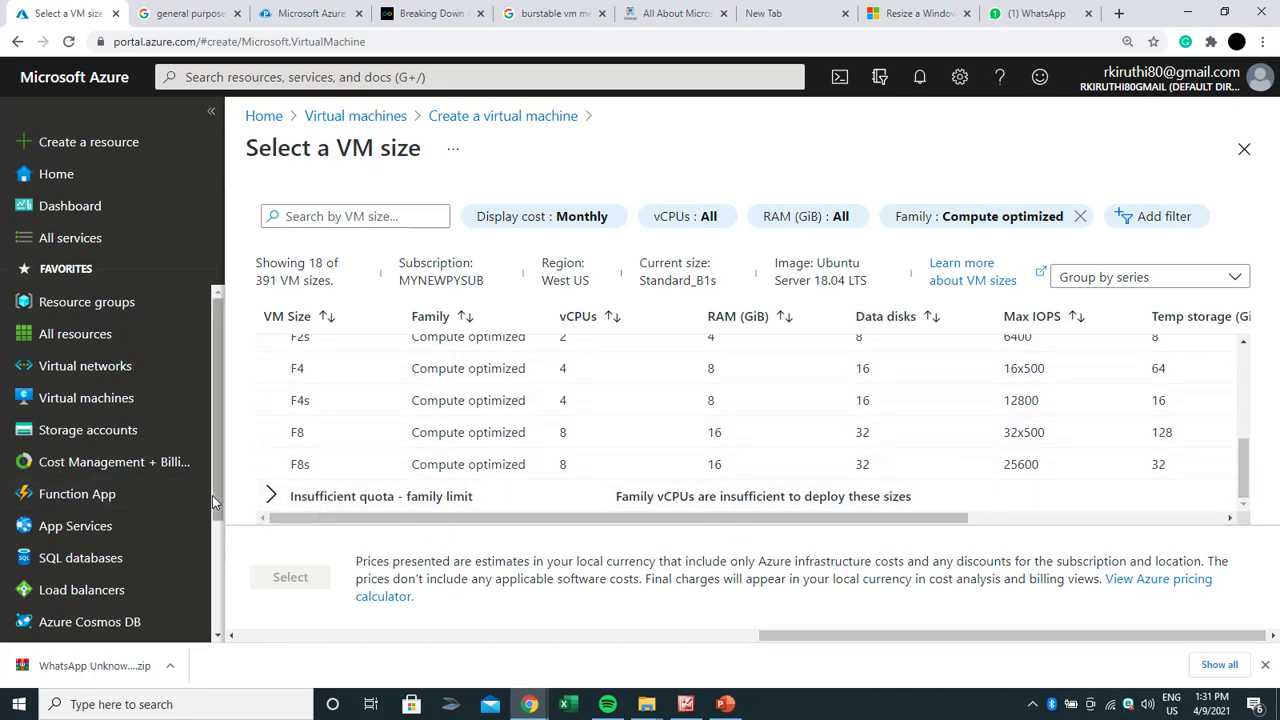
{"action": "left_click", "coordinate": [276, 499]}
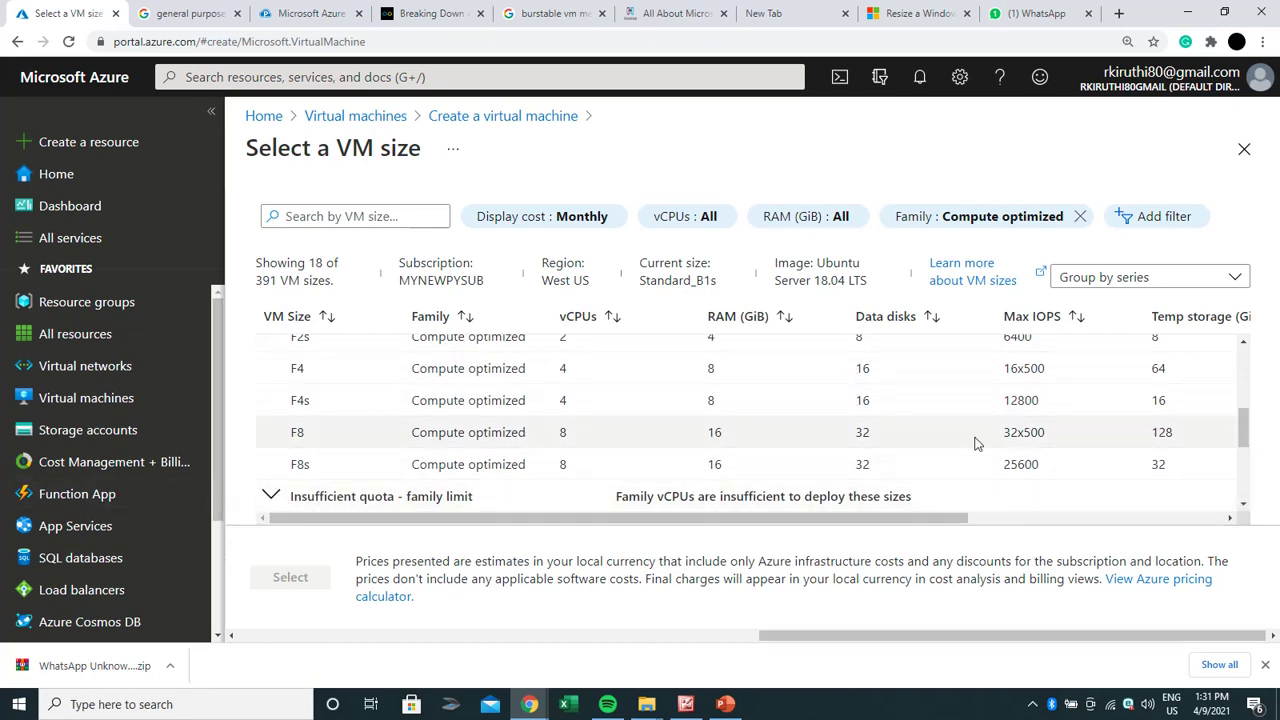
{"action": "left_click_drag", "start_coordinate": [1245, 422], "coordinate": [1252, 484]}
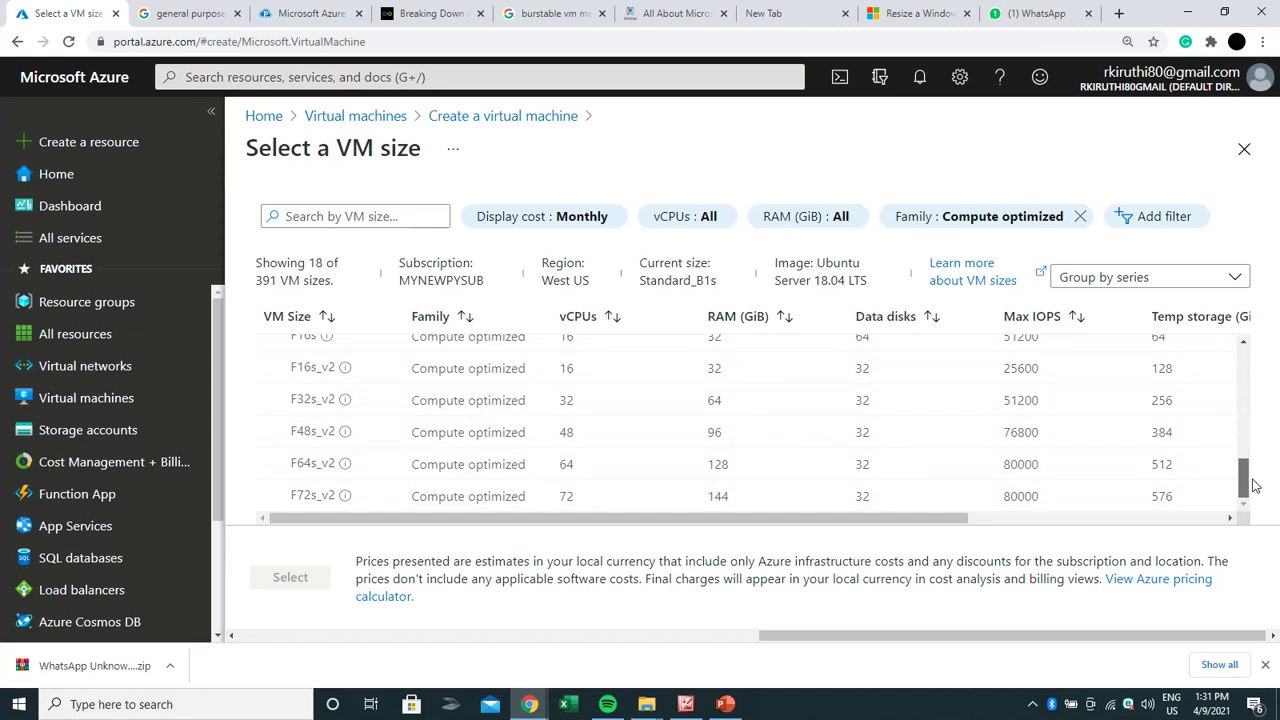
{"action": "left_click_drag", "start_coordinate": [1255, 485], "coordinate": [1240, 403]}
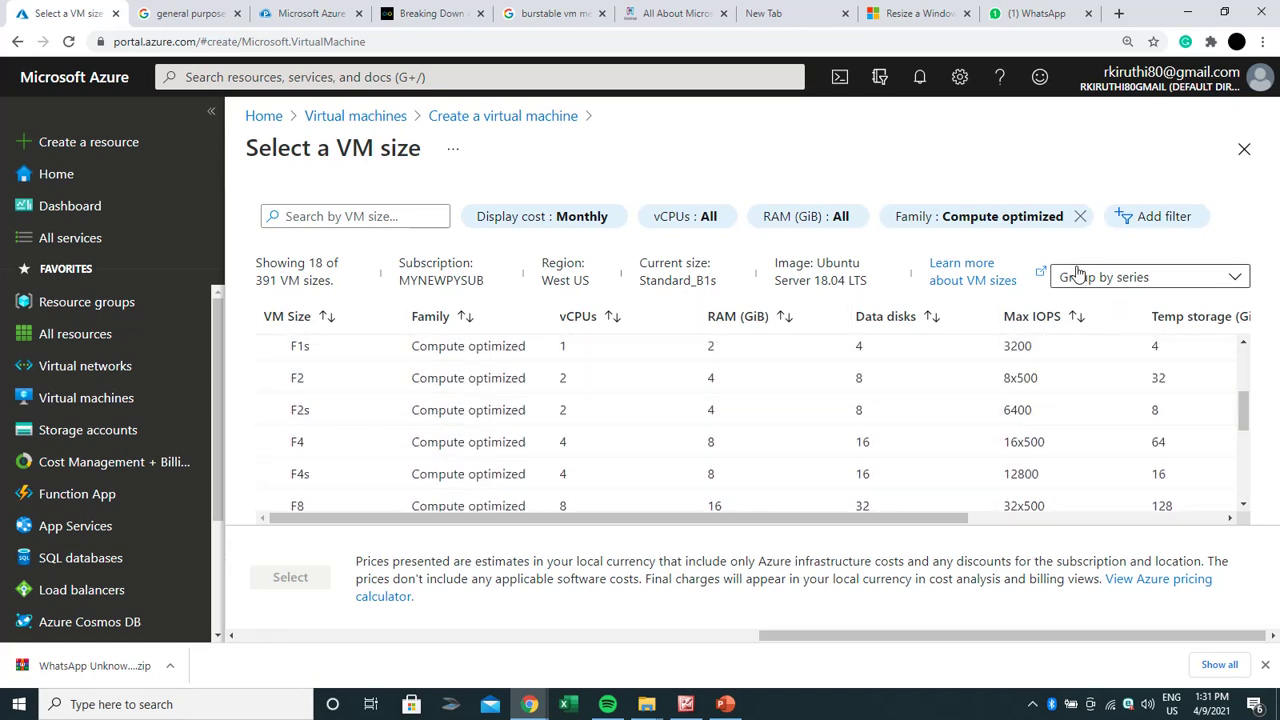
Switch the Family filter from Compute optimized to Memory optimized.
{"action": "left_click", "coordinate": [1065, 216]}
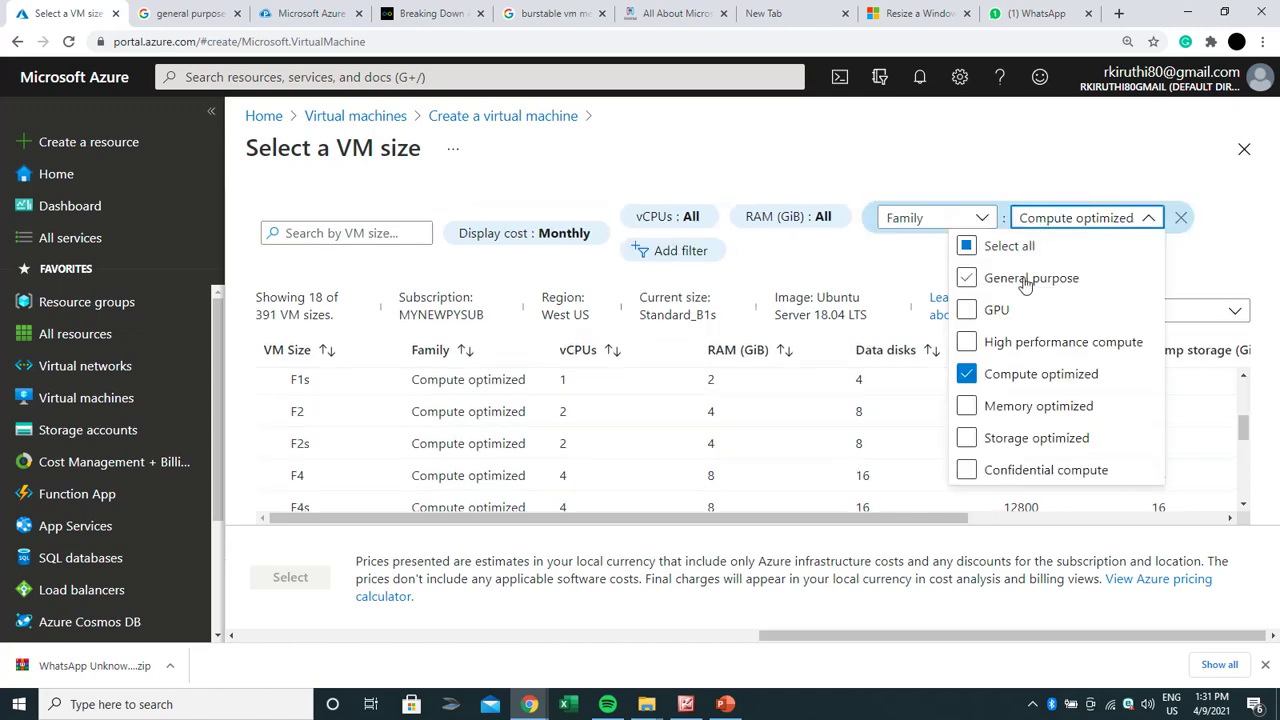
{"action": "left_click", "coordinate": [968, 372]}
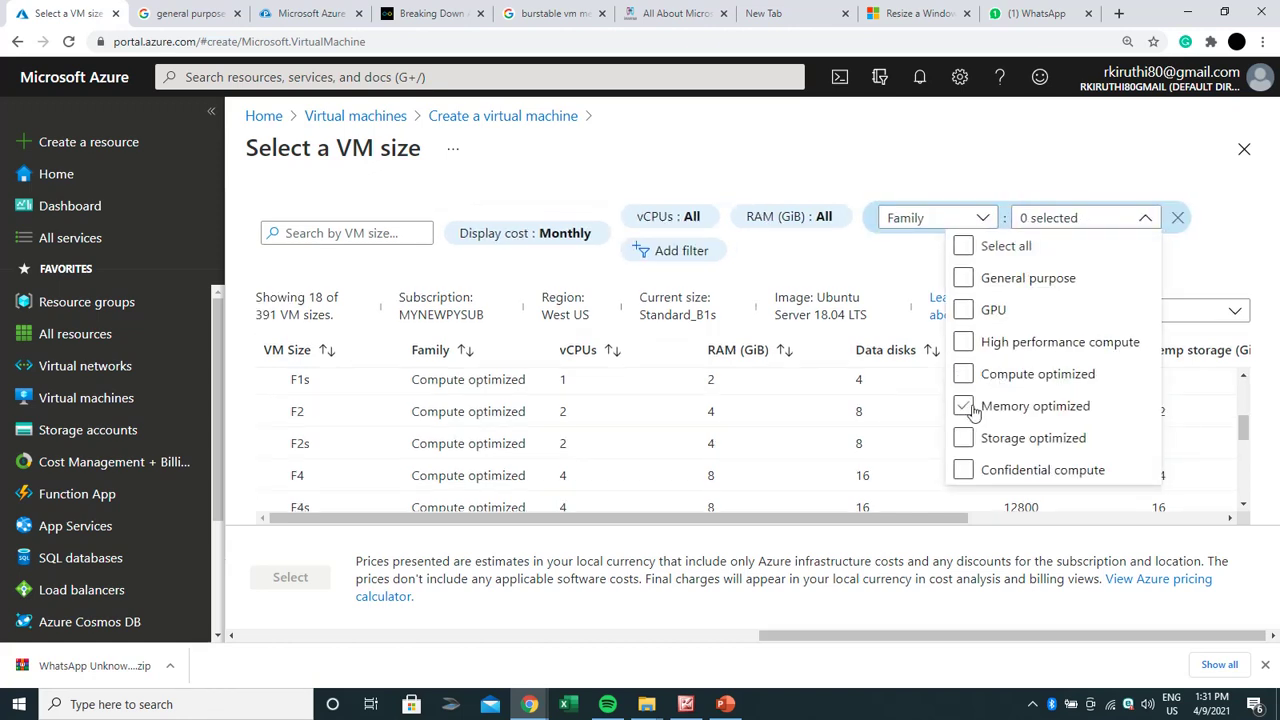
{"action": "left_click", "coordinate": [966, 407]}
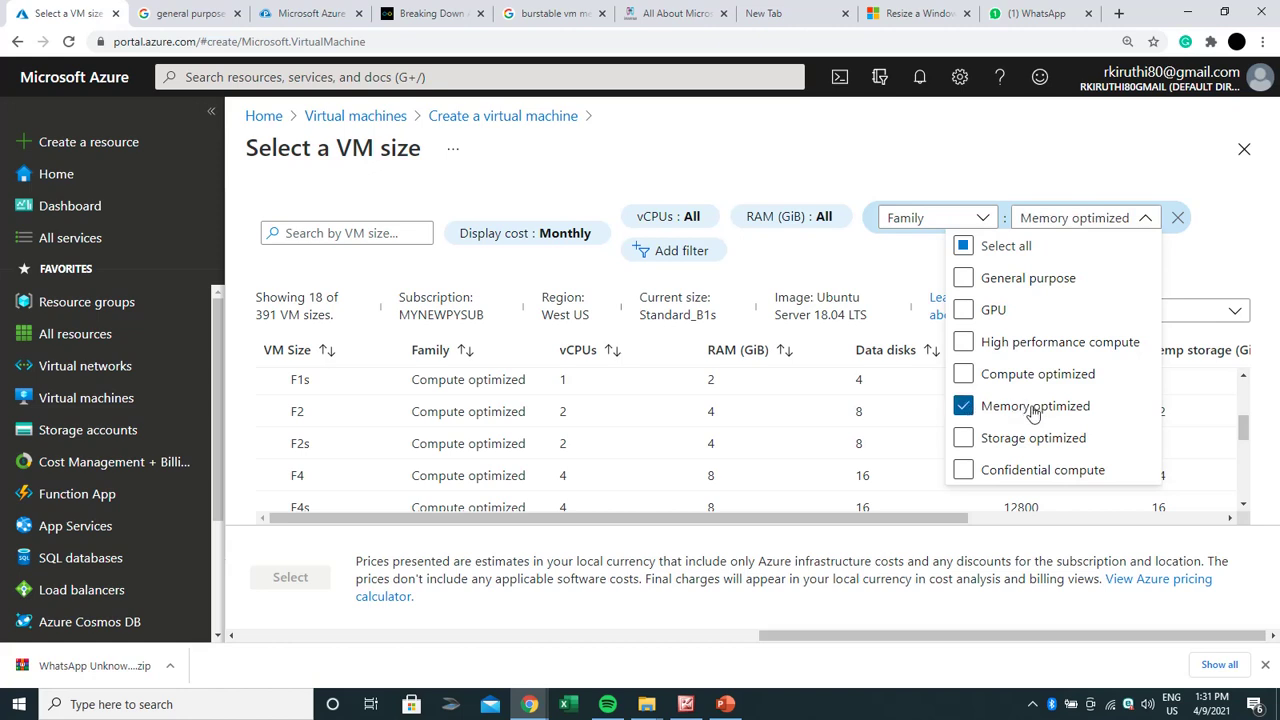
{"action": "left_click", "coordinate": [1189, 278]}
{"action": "left_click", "coordinate": [1188, 277]}
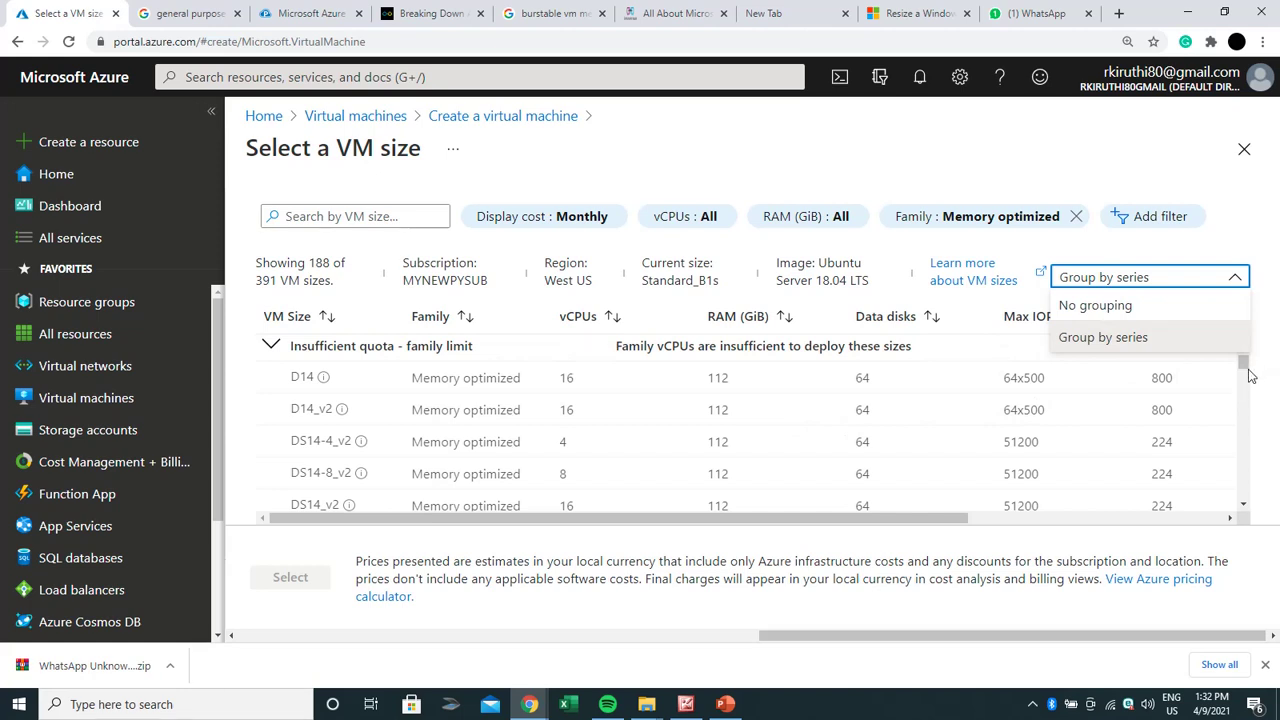
Look through the memory-optimized sizes in the Insufficient quota group, comparing their RAM with their vCPUs.
{"action": "left_click_drag", "start_coordinate": [1245, 366], "coordinate": [1246, 385]}
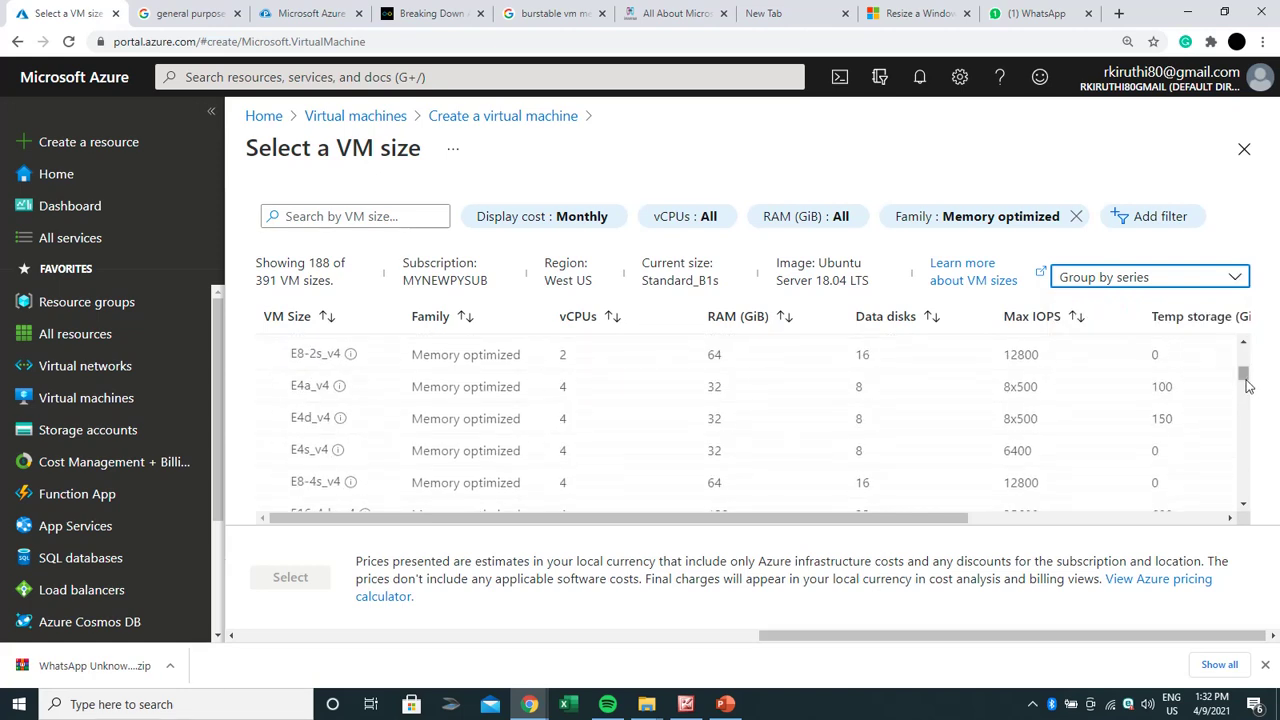
{"action": "scroll", "coordinate": [1246, 385], "scroll_direction": "down", "scroll_amount": 2}
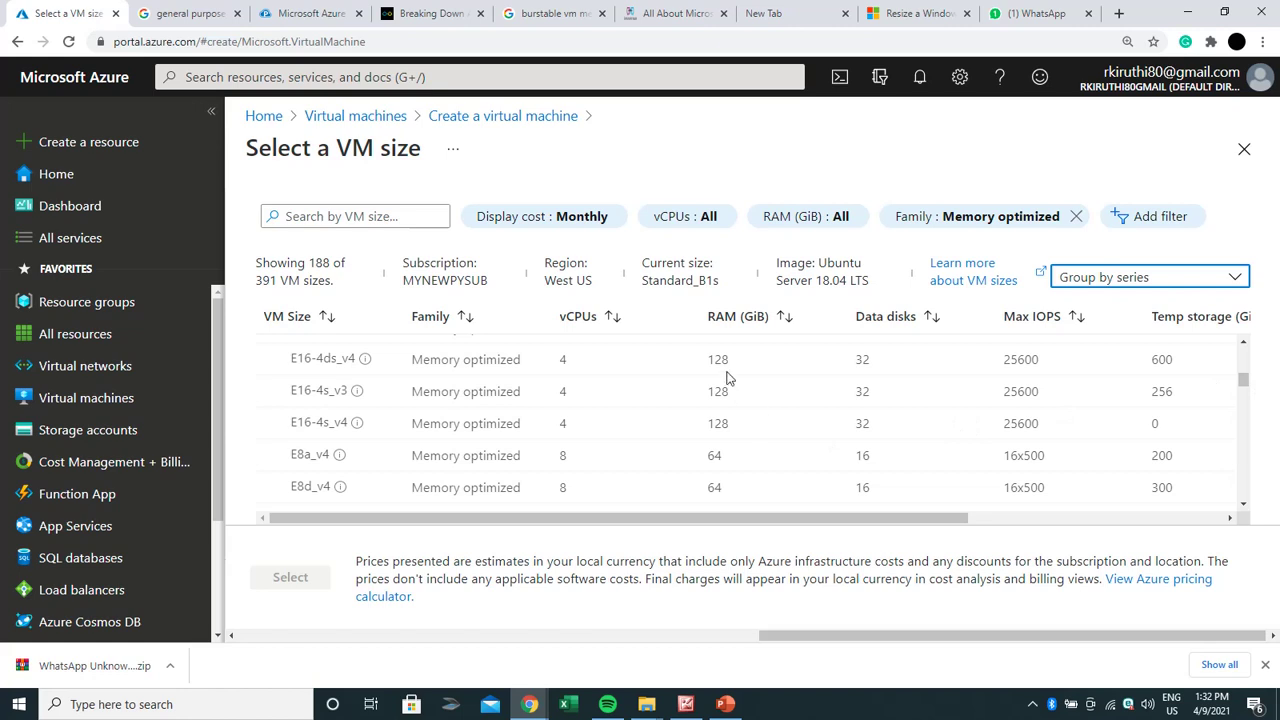
{"action": "left_click_drag", "start_coordinate": [738, 455], "coordinate": [608, 402]}
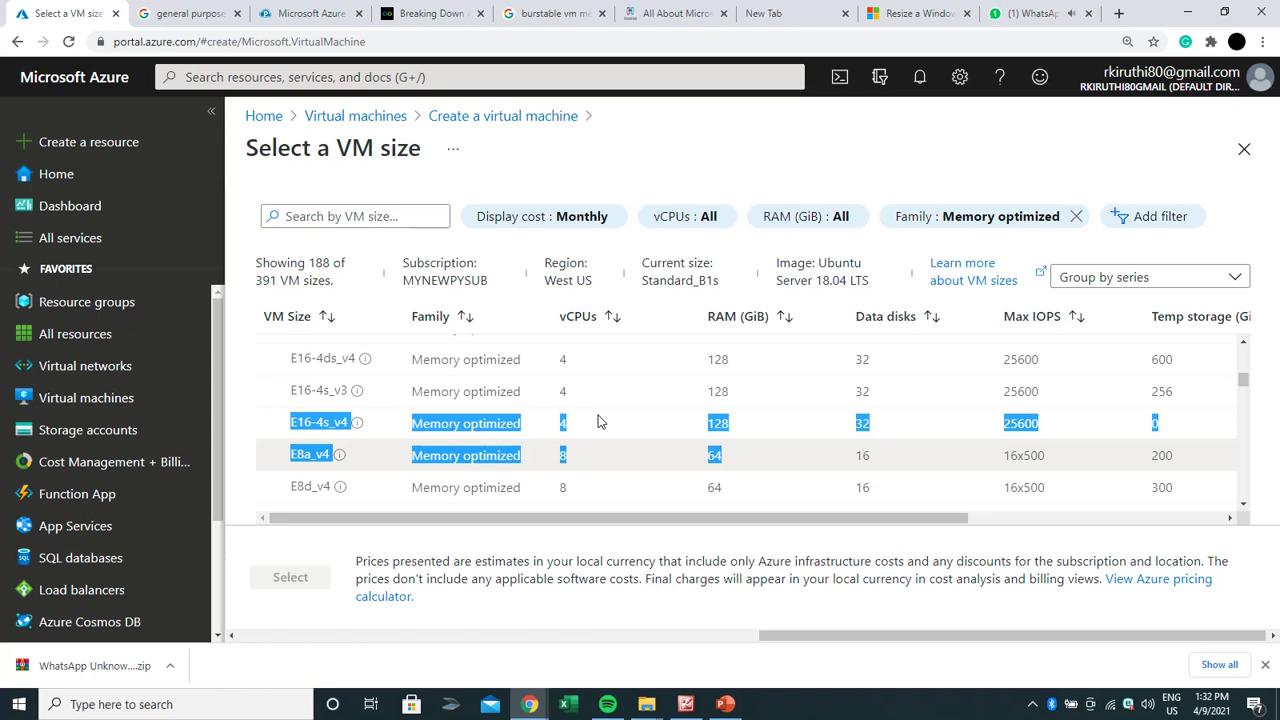
{"action": "left_click", "coordinate": [644, 393]}
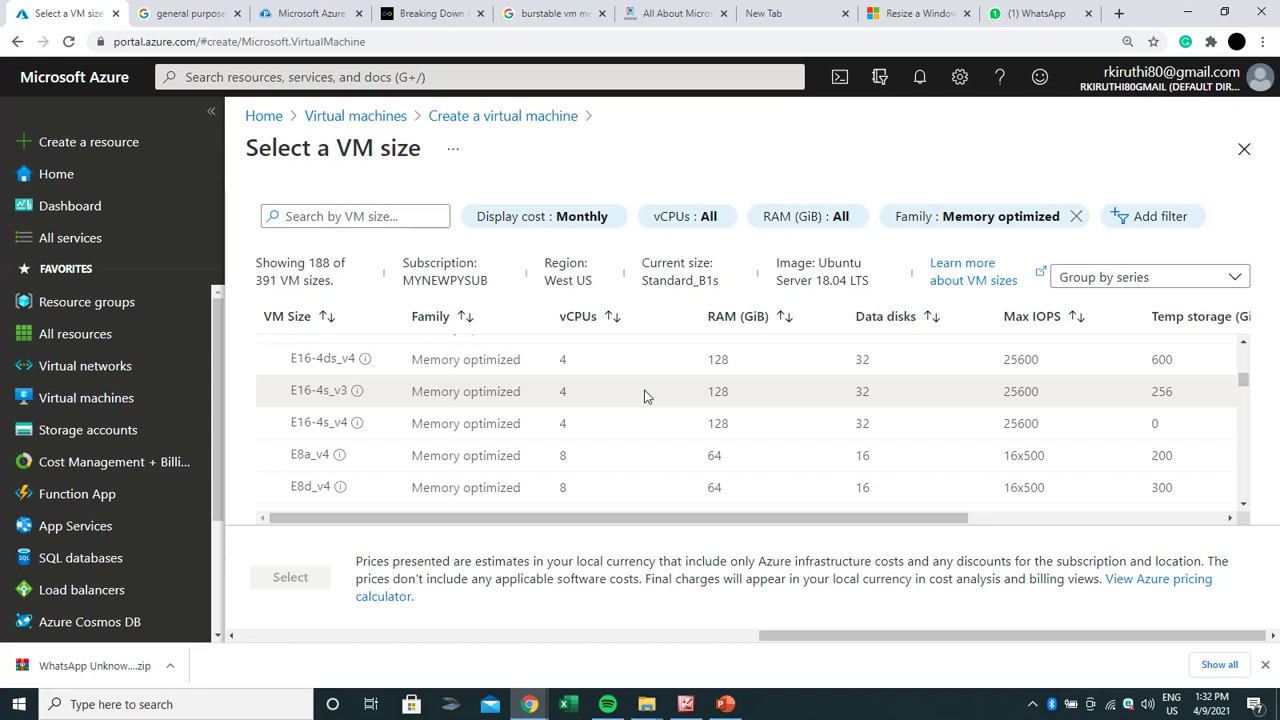
{"action": "left_click_drag", "start_coordinate": [644, 396], "coordinate": [1003, 248]}
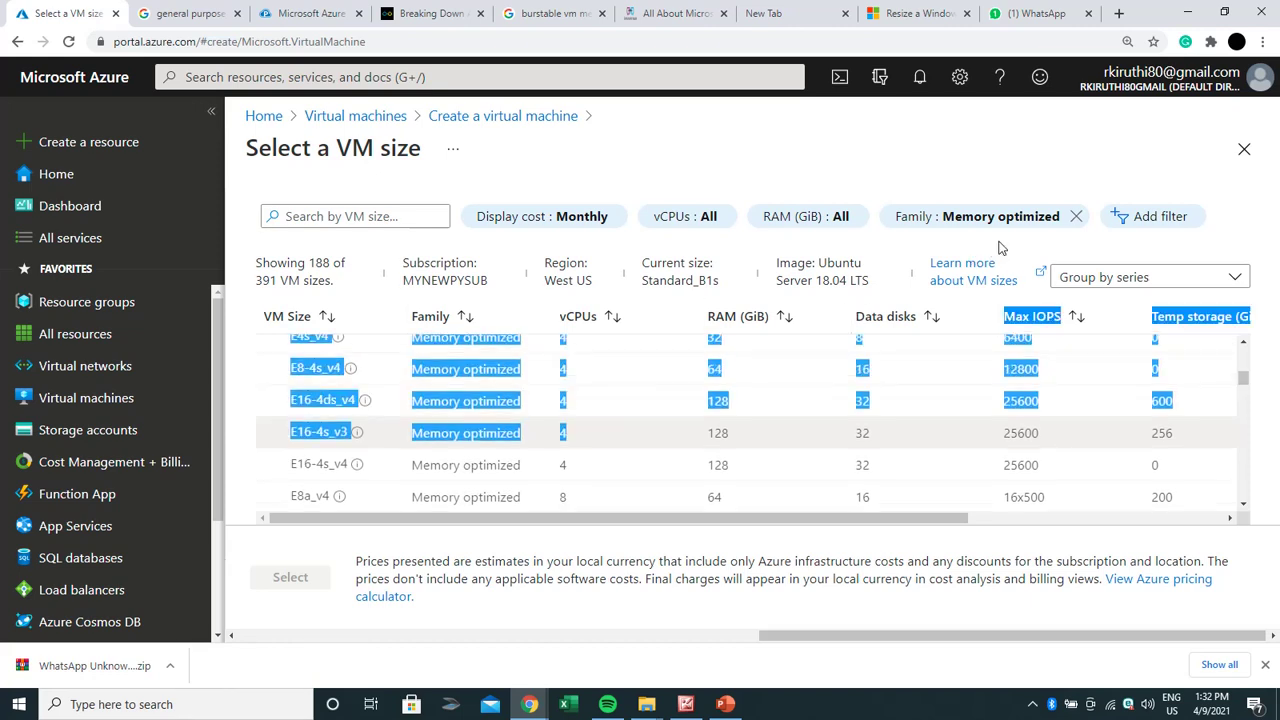
Switch the Family filter from Memory optimized to Storage optimized.
{"action": "left_click", "coordinate": [1025, 229]}
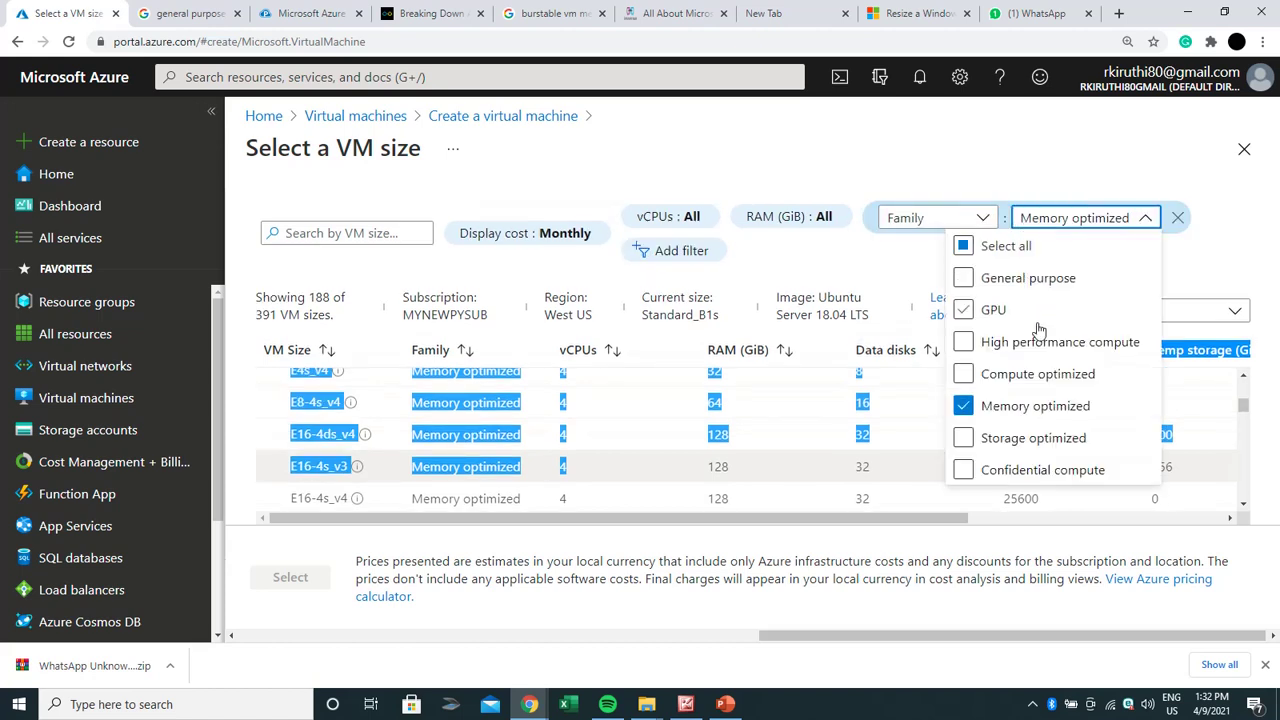
{"action": "left_click", "coordinate": [1030, 436]}
{"action": "left_click", "coordinate": [965, 406]}
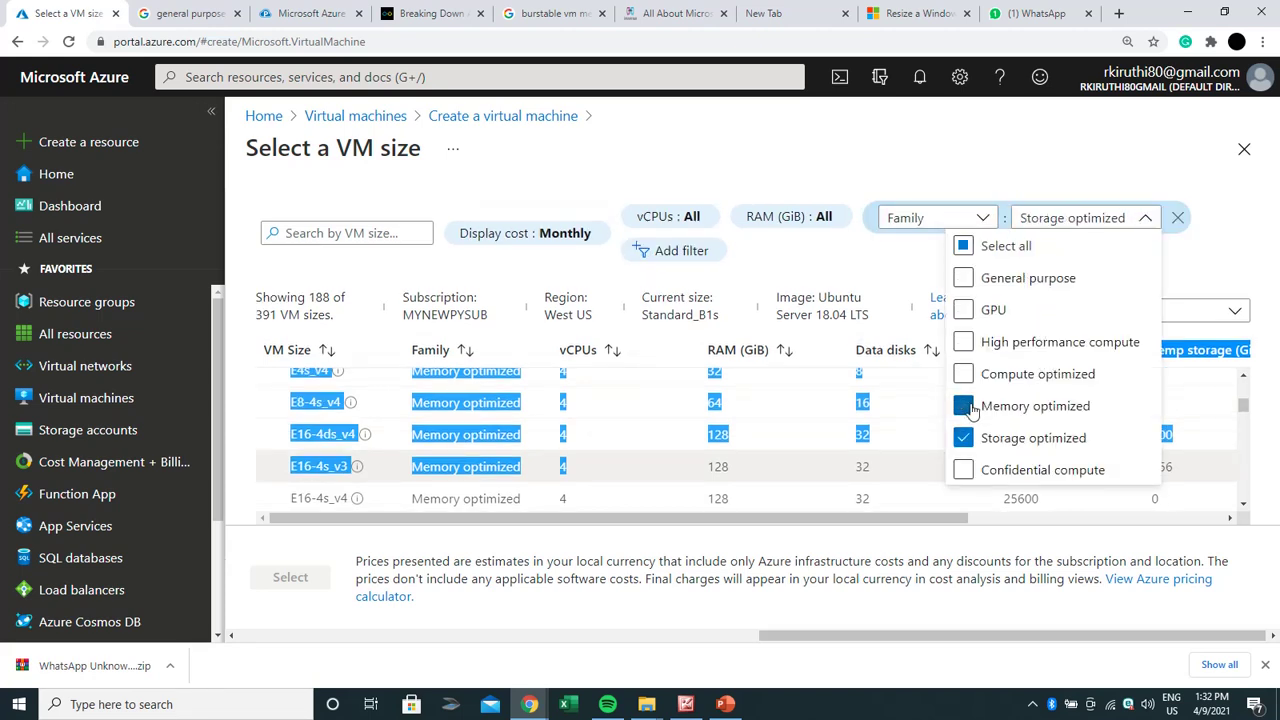
{"action": "left_click", "coordinate": [1231, 273]}
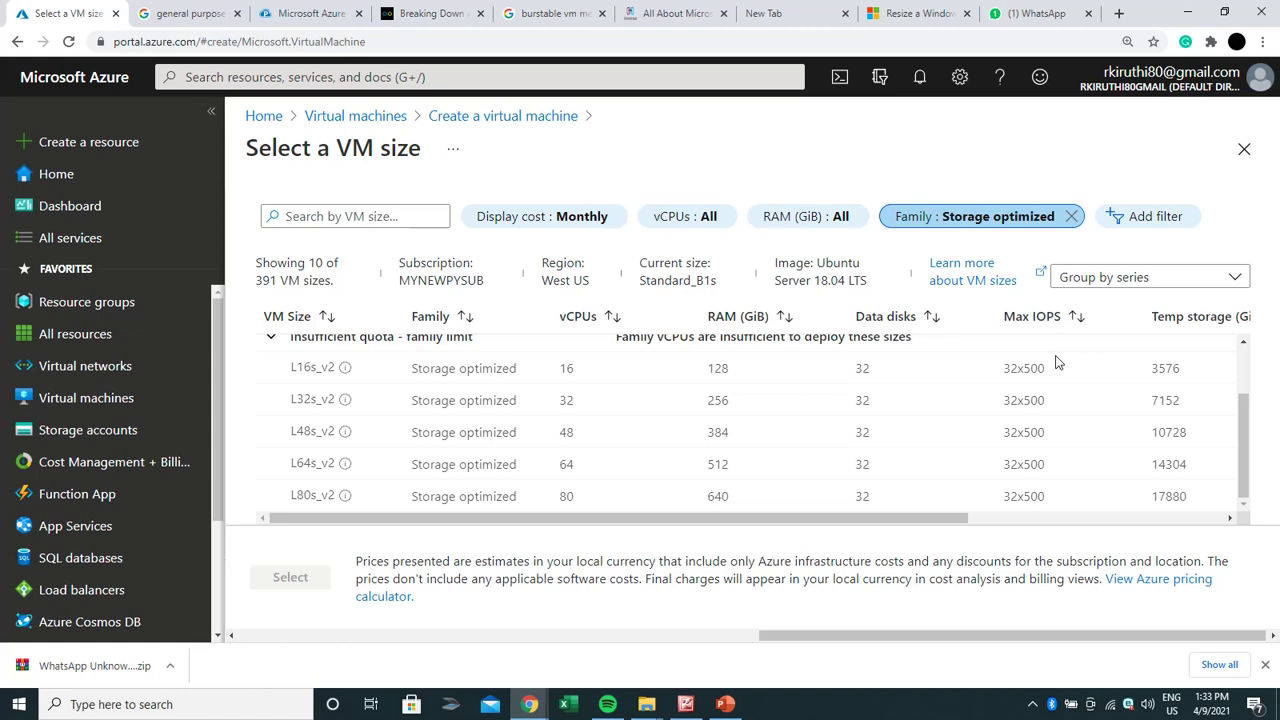
Expand the L-Series v2 and Size not available groups and examine the storage-optimized sizes listed there.
{"action": "scroll", "coordinate": [1058, 362], "scroll_direction": "up", "scroll_amount": 1}
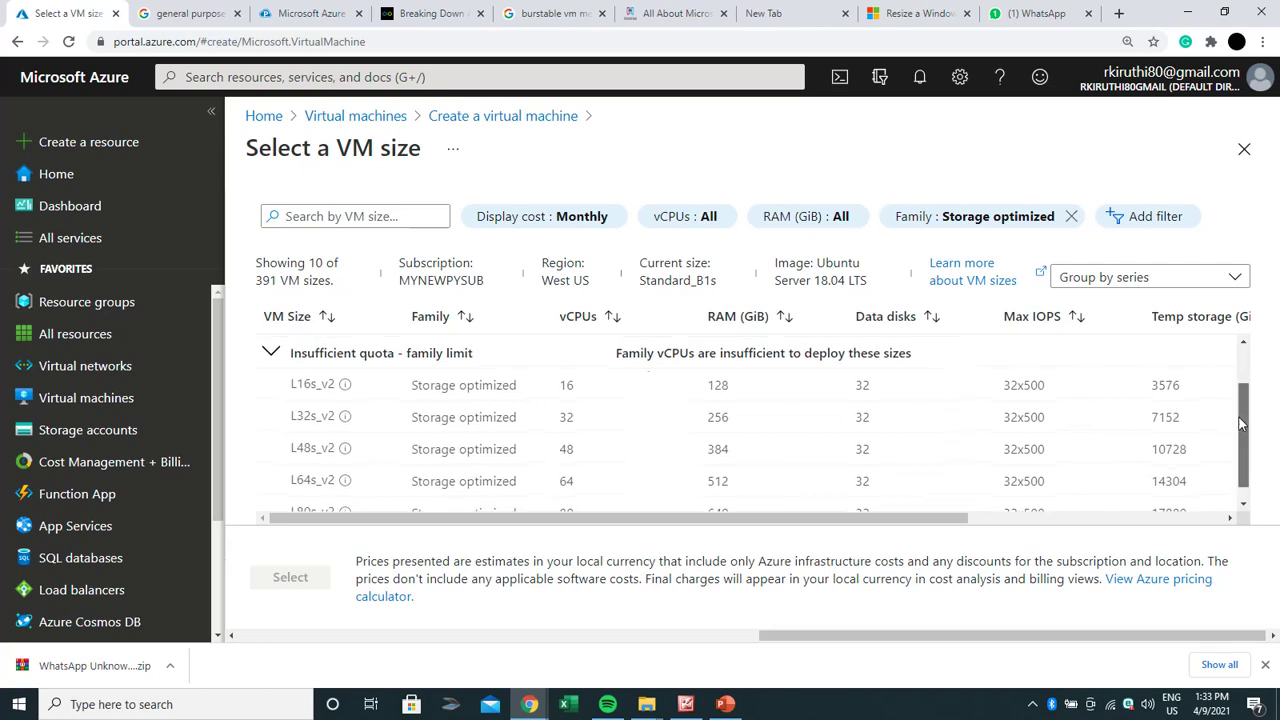
{"action": "scroll", "coordinate": [1245, 421], "scroll_direction": "up", "scroll_amount": 2}
{"action": "scroll", "coordinate": [1250, 425], "scroll_direction": "down", "scroll_amount": 1}
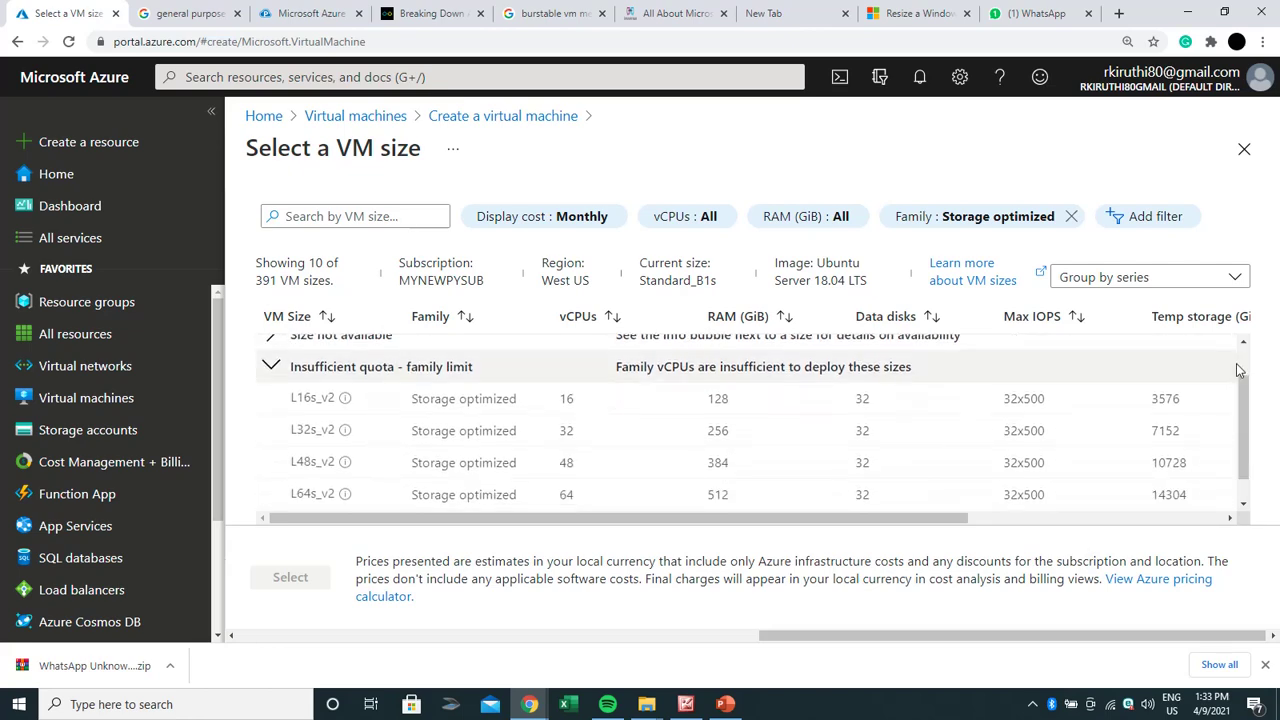
{"action": "scroll", "coordinate": [1250, 382], "scroll_direction": "up", "scroll_amount": 1}
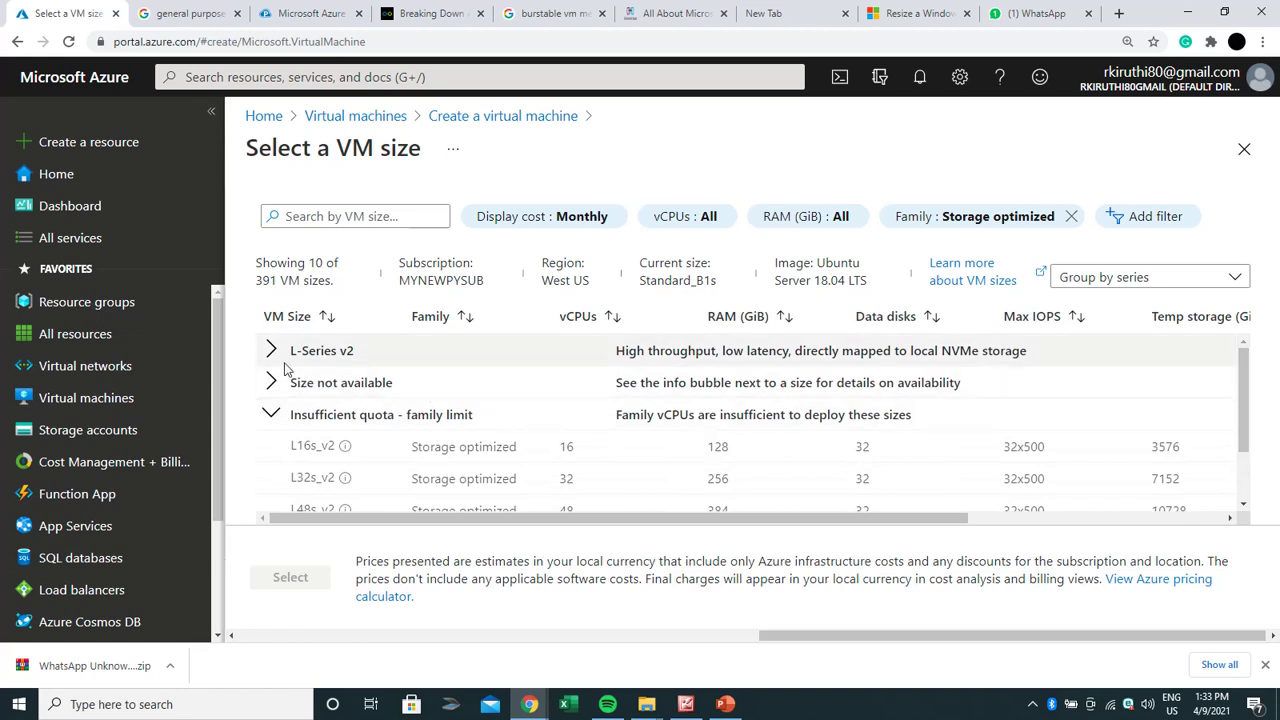
{"action": "left_click", "coordinate": [283, 356]}
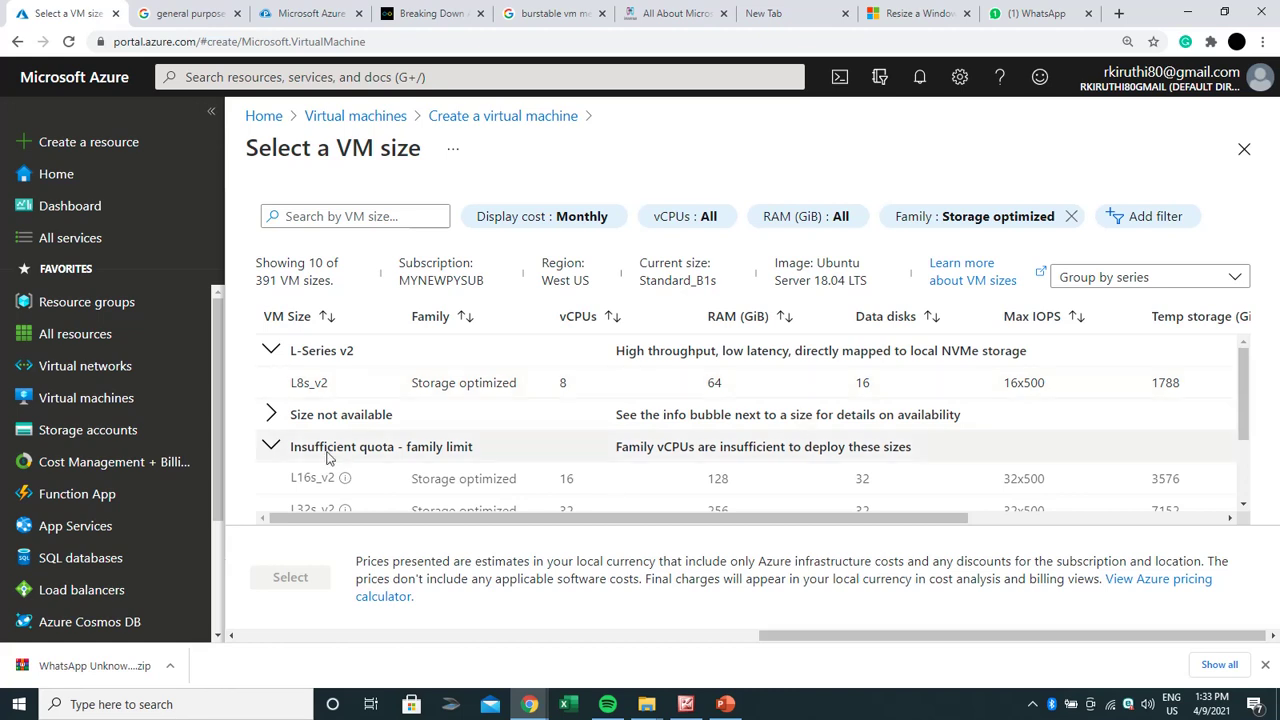
{"action": "left_click", "coordinate": [272, 418]}
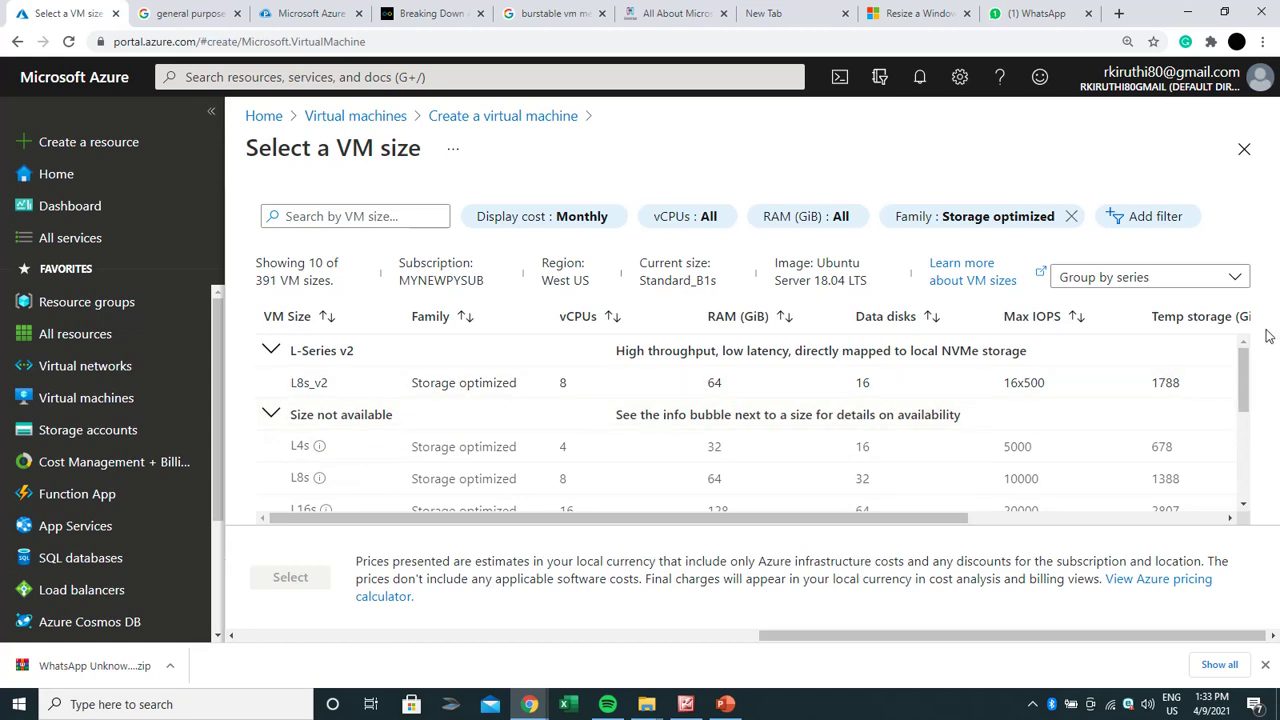
{"action": "left_click_drag", "start_coordinate": [1244, 371], "coordinate": [1245, 382]}
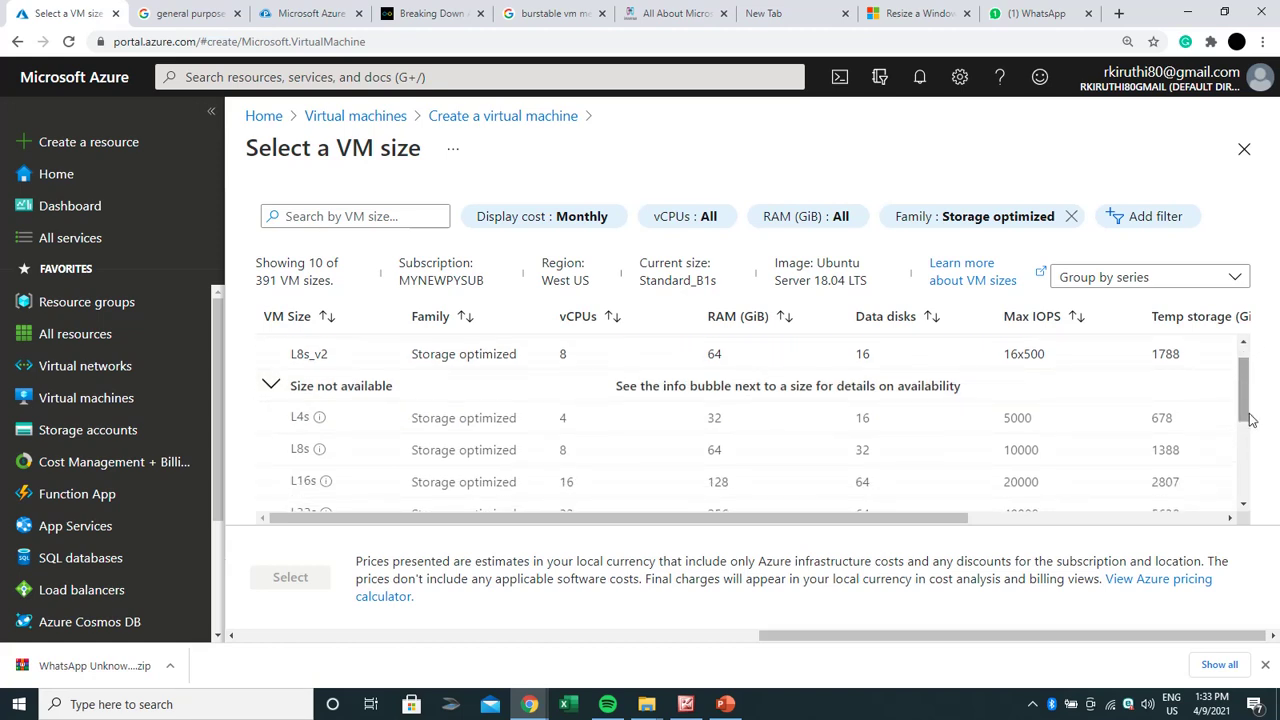
Switch the Family filter from Storage optimized to GPU and look through the listed NV-series sizes.
{"action": "left_click", "coordinate": [1045, 224]}
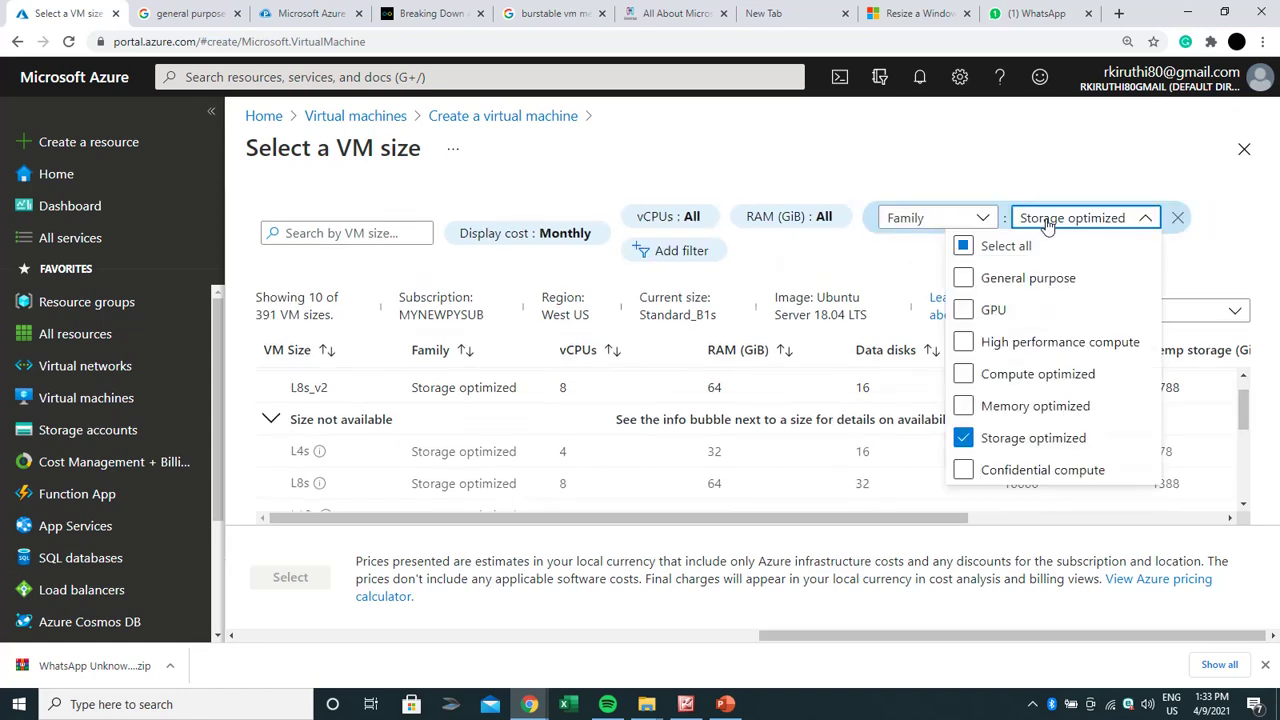
{"action": "left_click", "coordinate": [963, 437]}
{"action": "left_click", "coordinate": [963, 310]}
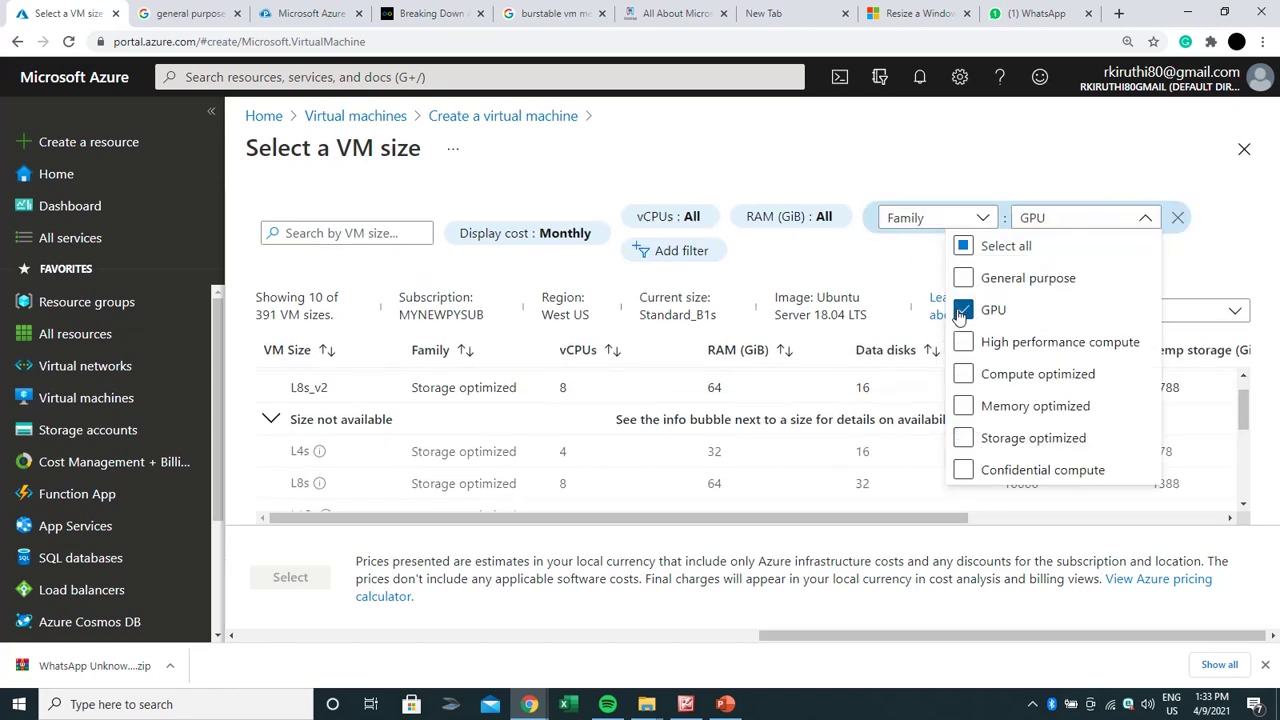
{"action": "left_click", "coordinate": [1275, 316]}
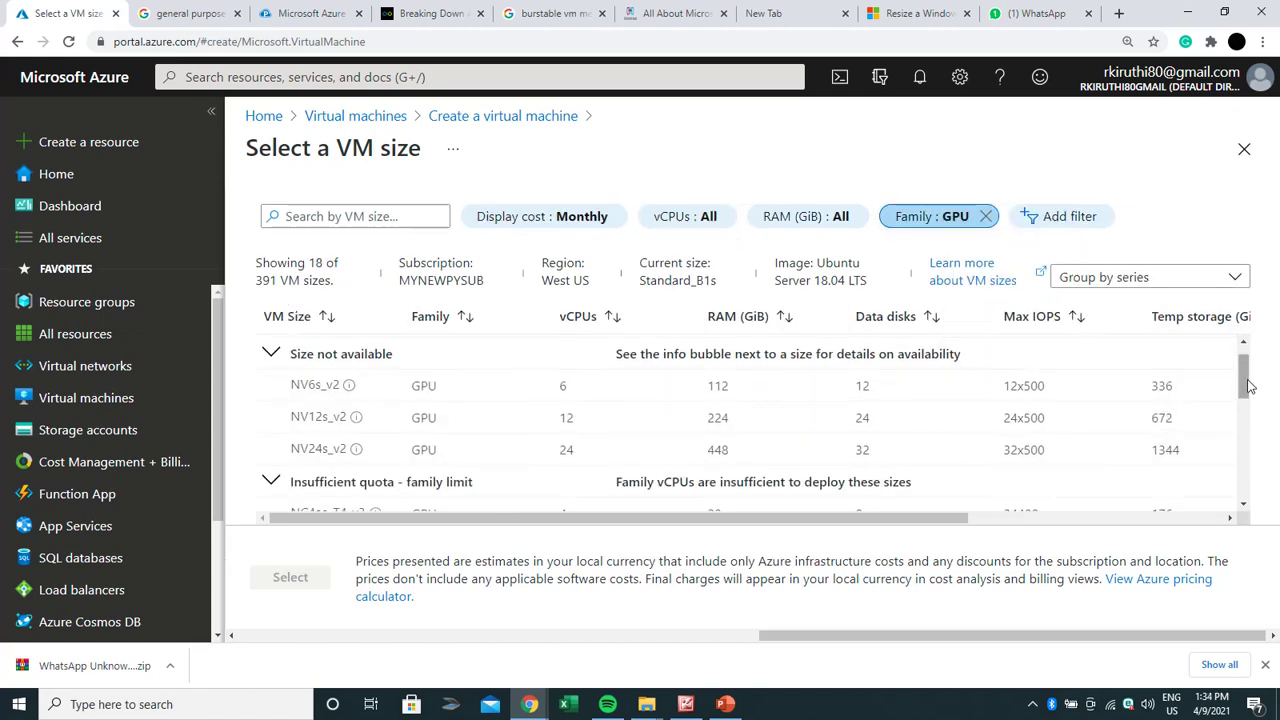
{"action": "left_click_drag", "start_coordinate": [1247, 387], "coordinate": [1247, 393]}
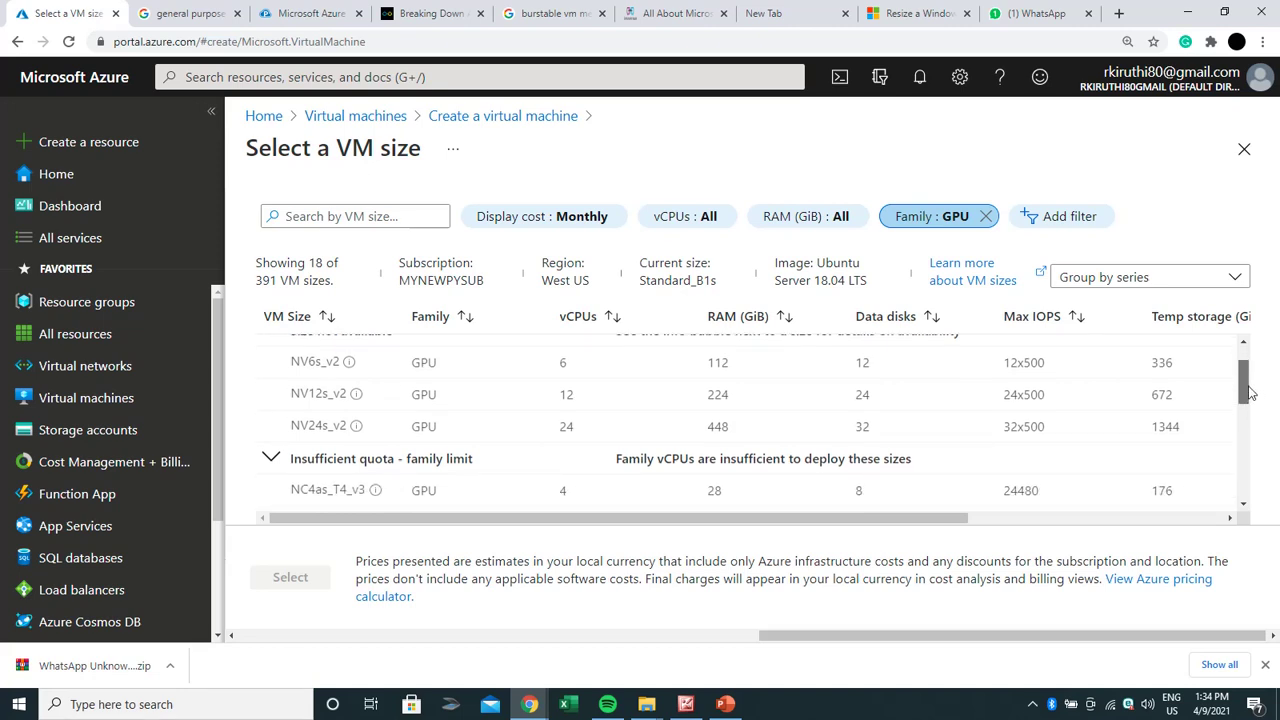
{"action": "left_click_drag", "start_coordinate": [1247, 393], "coordinate": [1247, 391]}
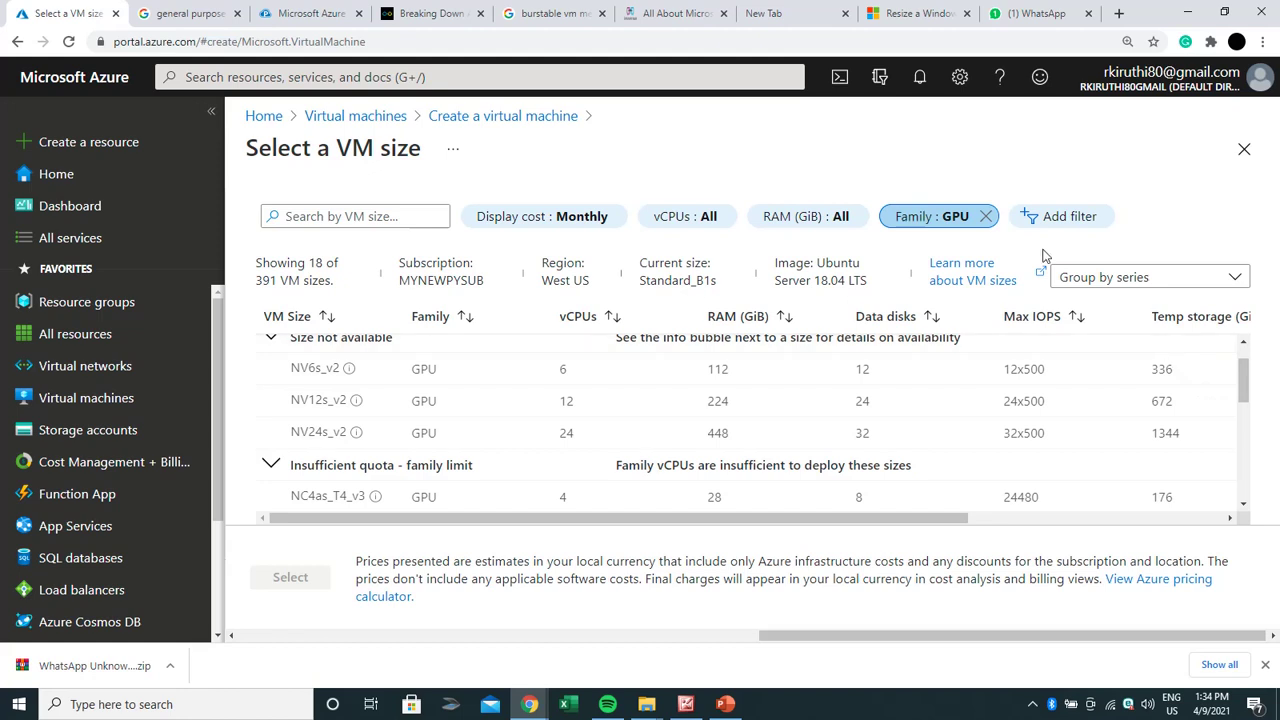
Switch the Family filter from GPU to High performance compute.
{"action": "left_click", "coordinate": [958, 222]}
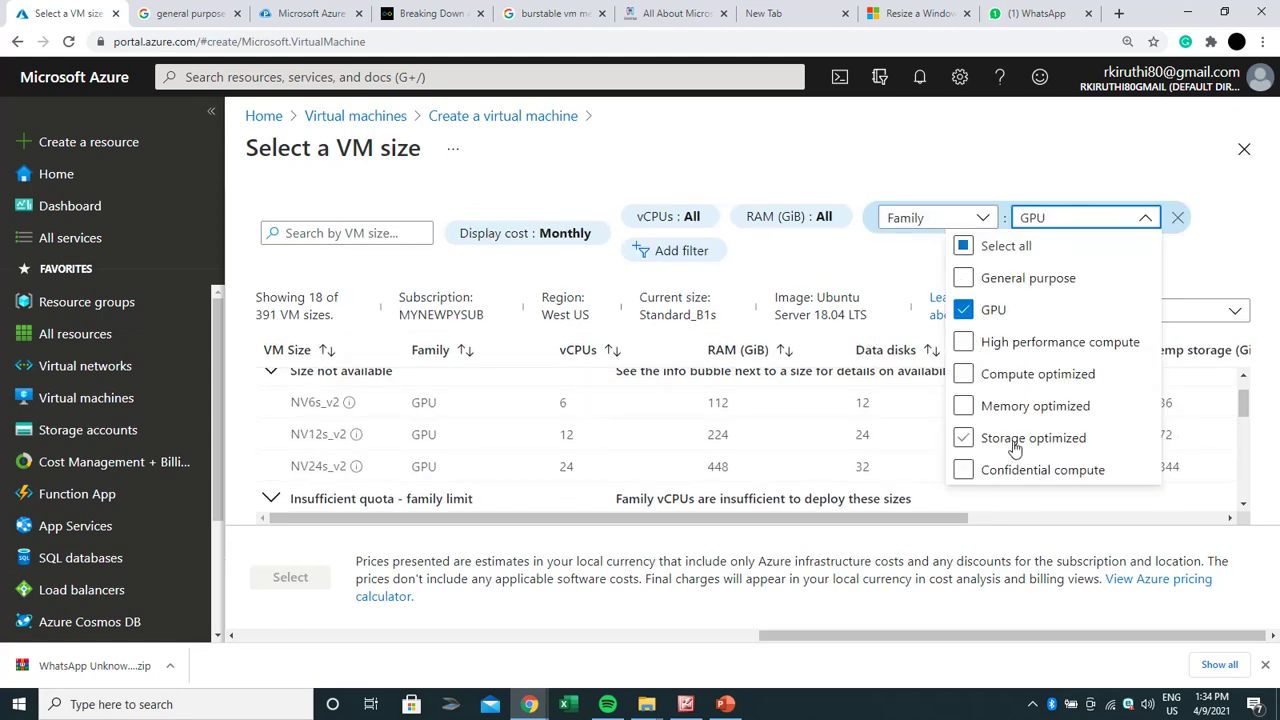
{"action": "left_click", "coordinate": [1010, 344]}
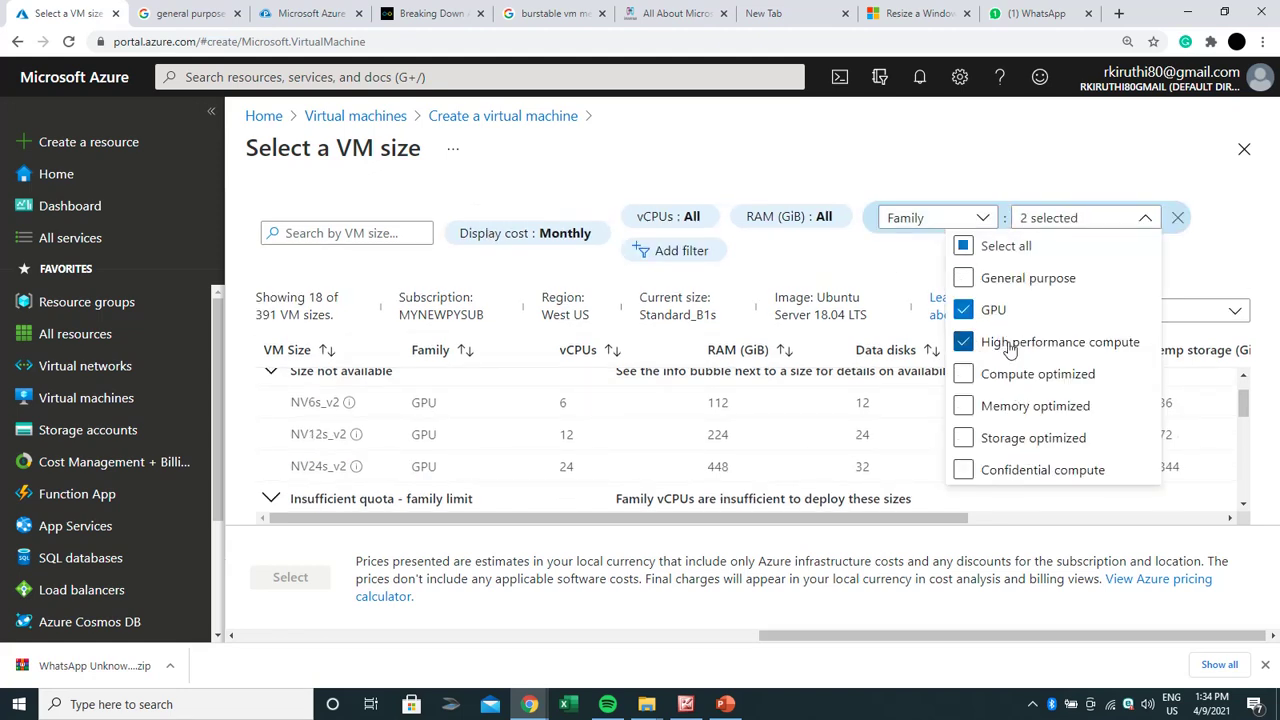
{"action": "left_click", "coordinate": [964, 312]}
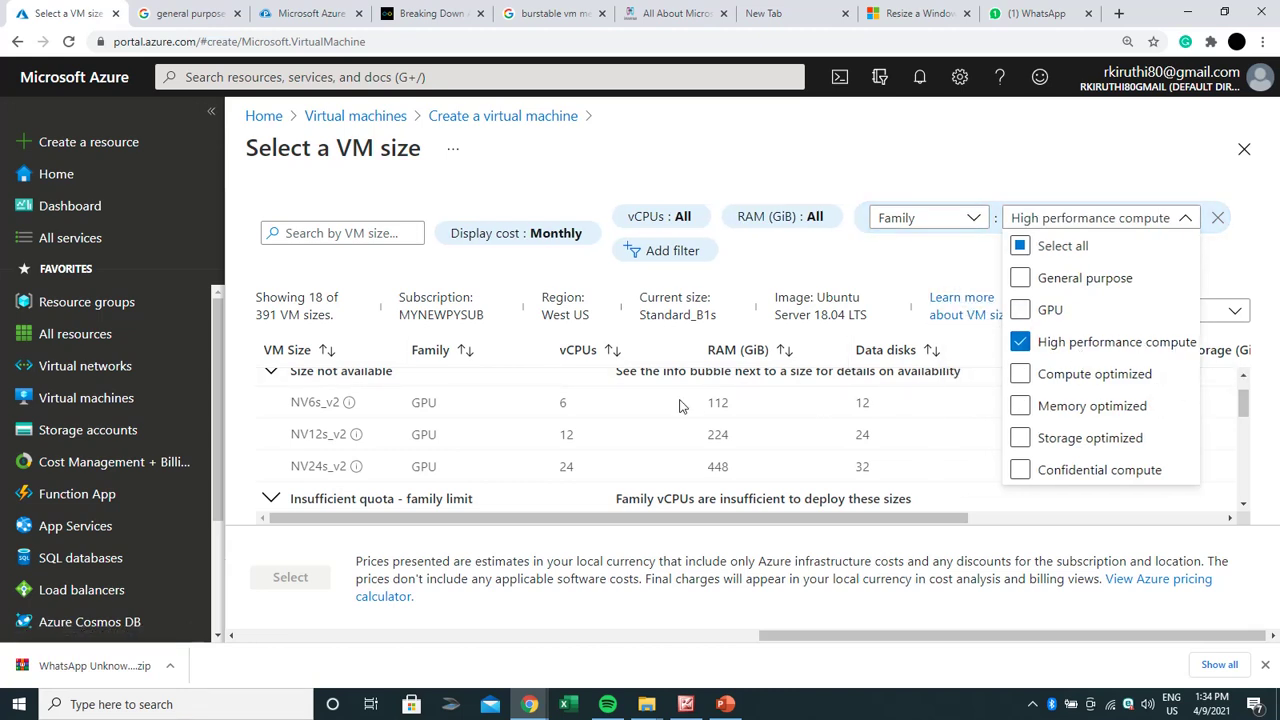
{"action": "left_click", "coordinate": [1247, 250]}
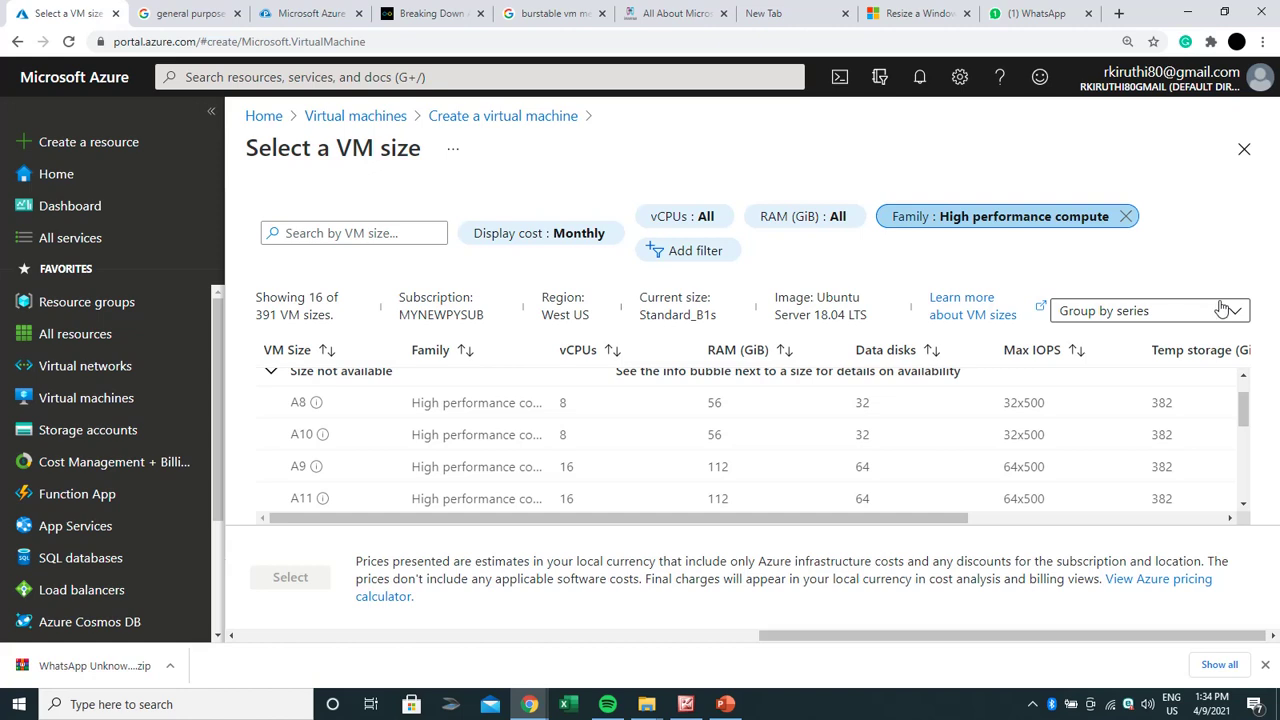
Expand the H-Series group and examine its high performance compute sizes and those in the Size not available group.
{"action": "scroll", "coordinate": [1246, 404], "scroll_direction": "up", "scroll_amount": 1}
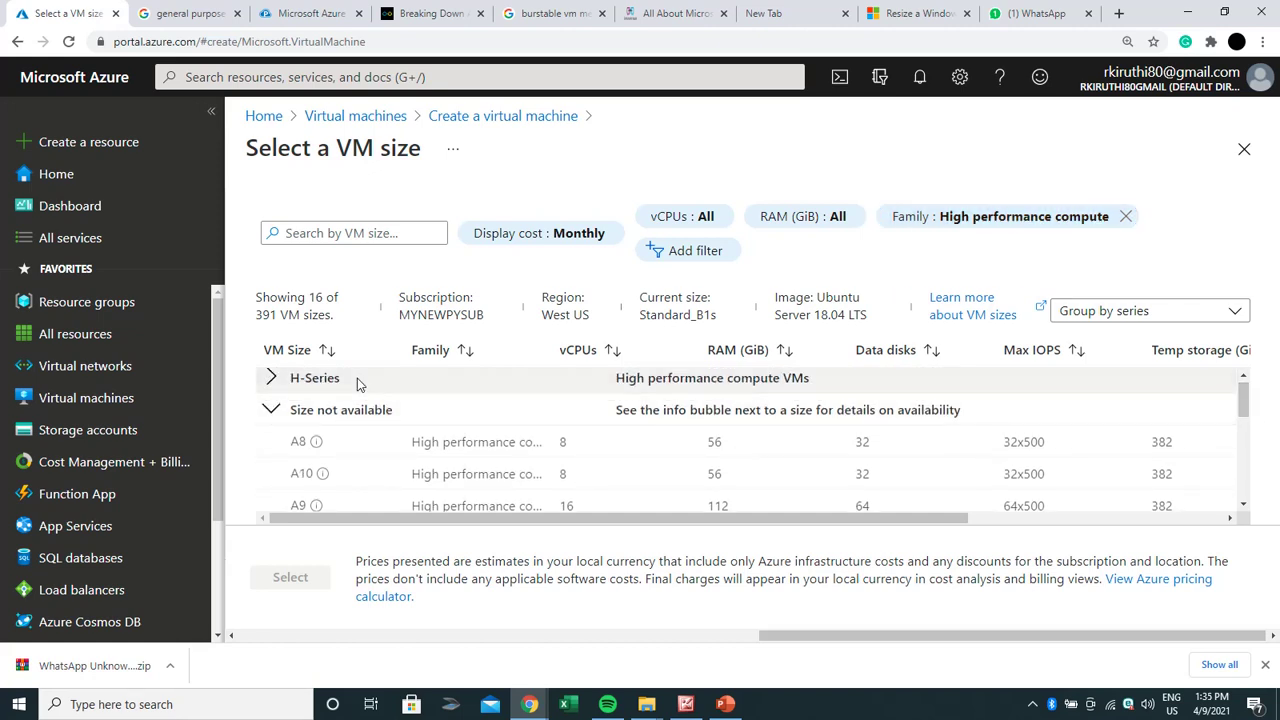
{"action": "left_click", "coordinate": [272, 380]}
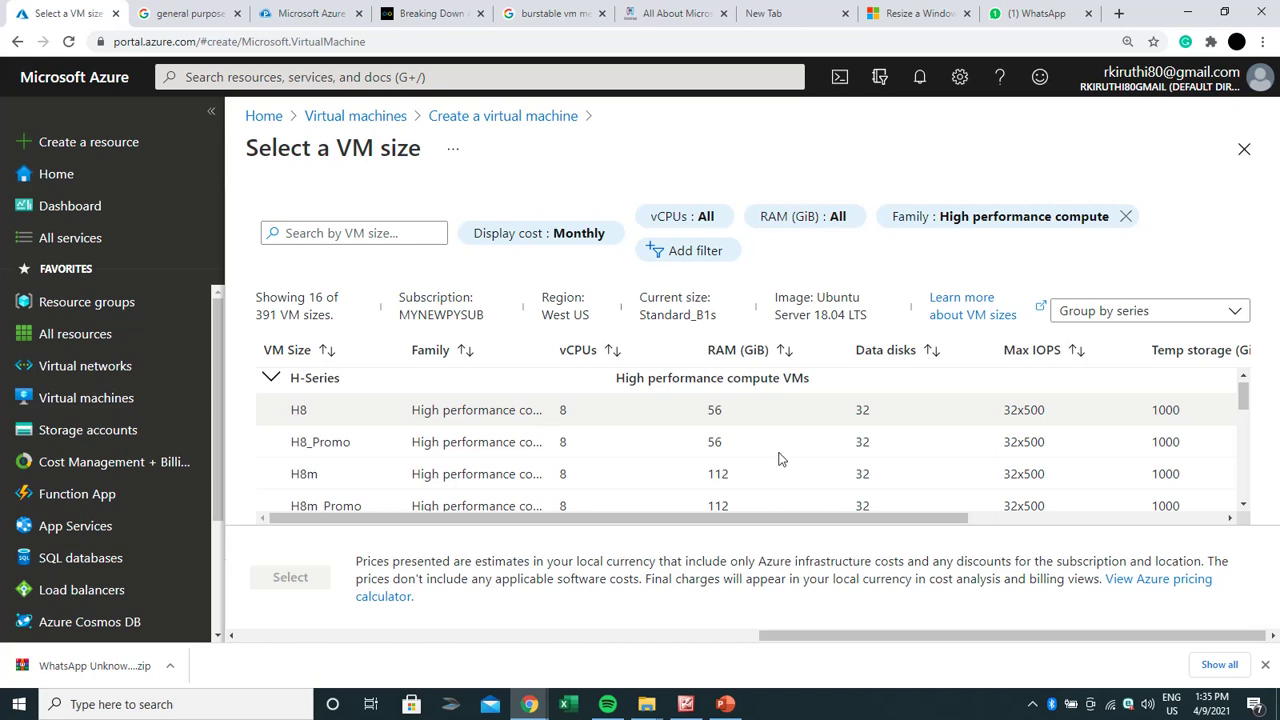
{"action": "left_click_drag", "start_coordinate": [1245, 400], "coordinate": [1245, 423]}
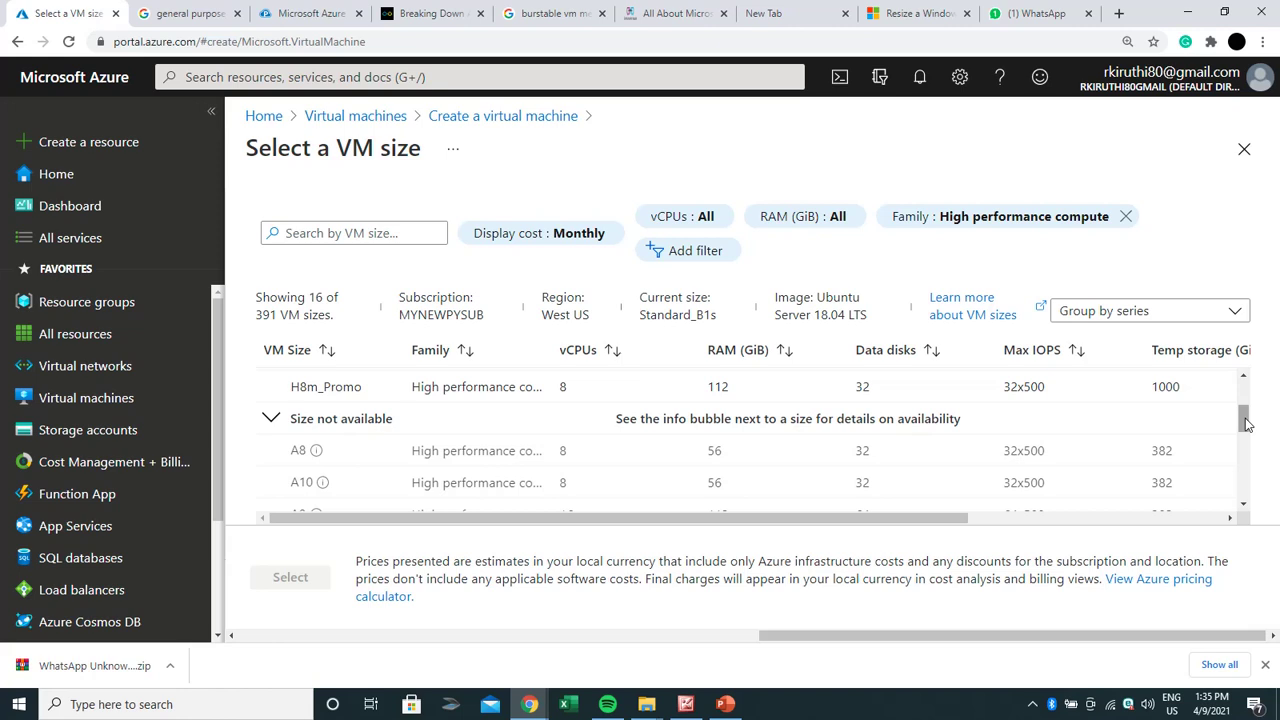
Switch the Family filter from High performance compute to Confidential compute.
{"action": "left_click", "coordinate": [1034, 216]}
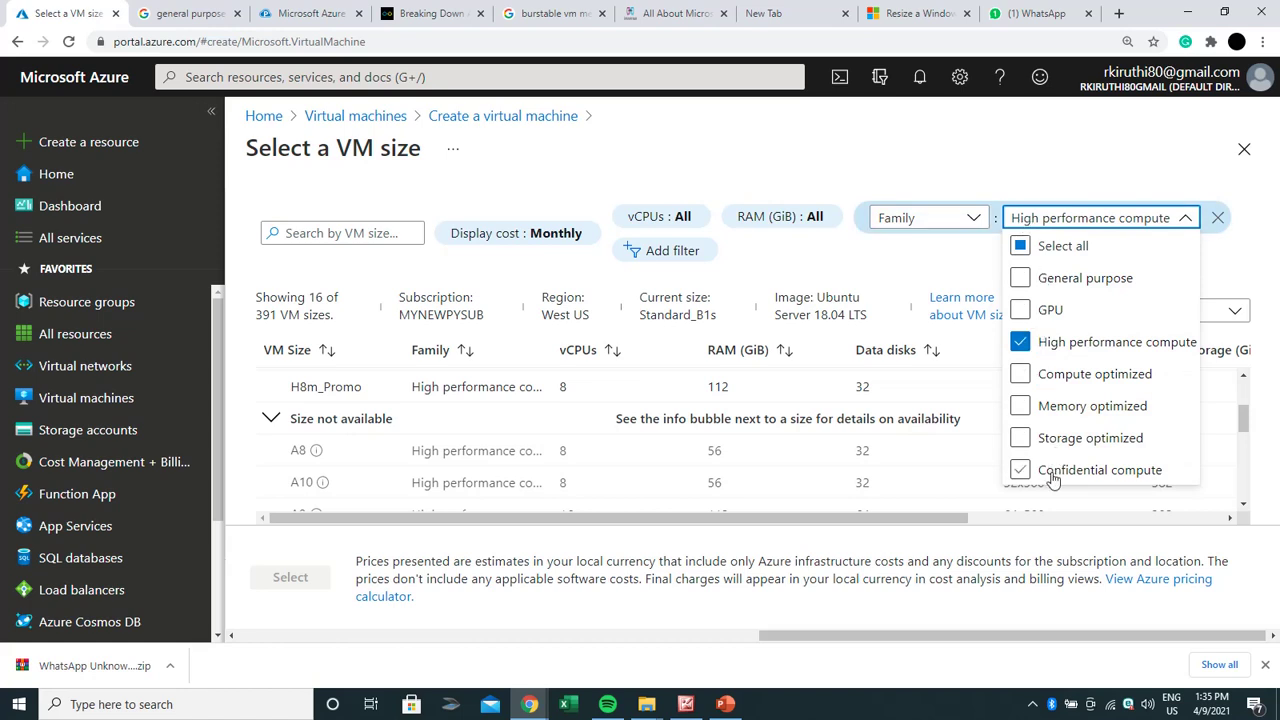
{"action": "left_click", "coordinate": [1022, 342]}
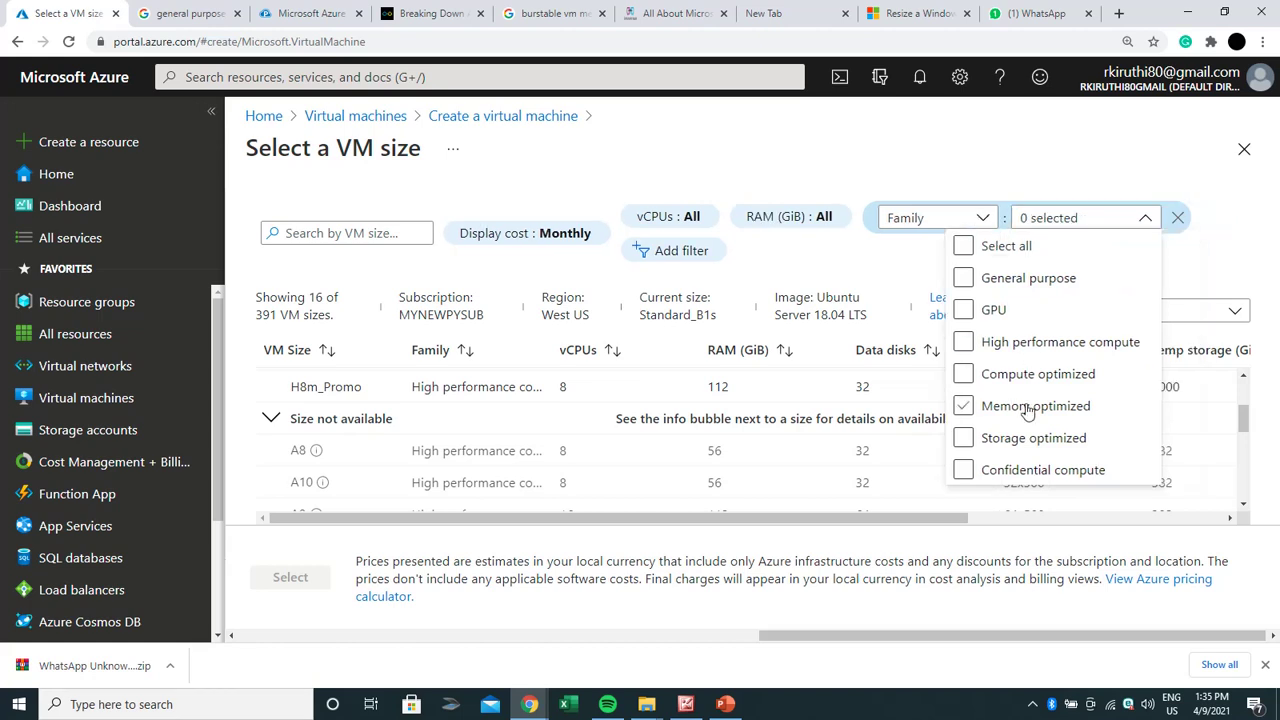
{"action": "left_click", "coordinate": [996, 470]}
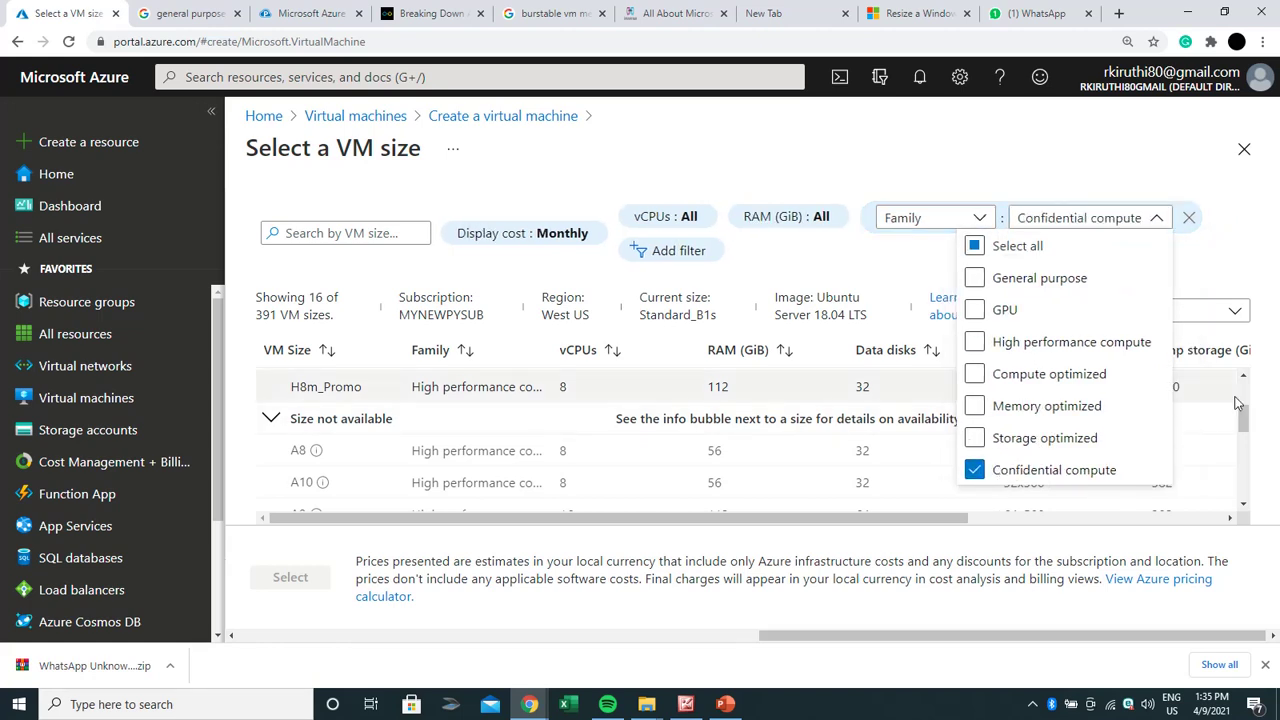
{"action": "left_click", "coordinate": [1232, 278]}
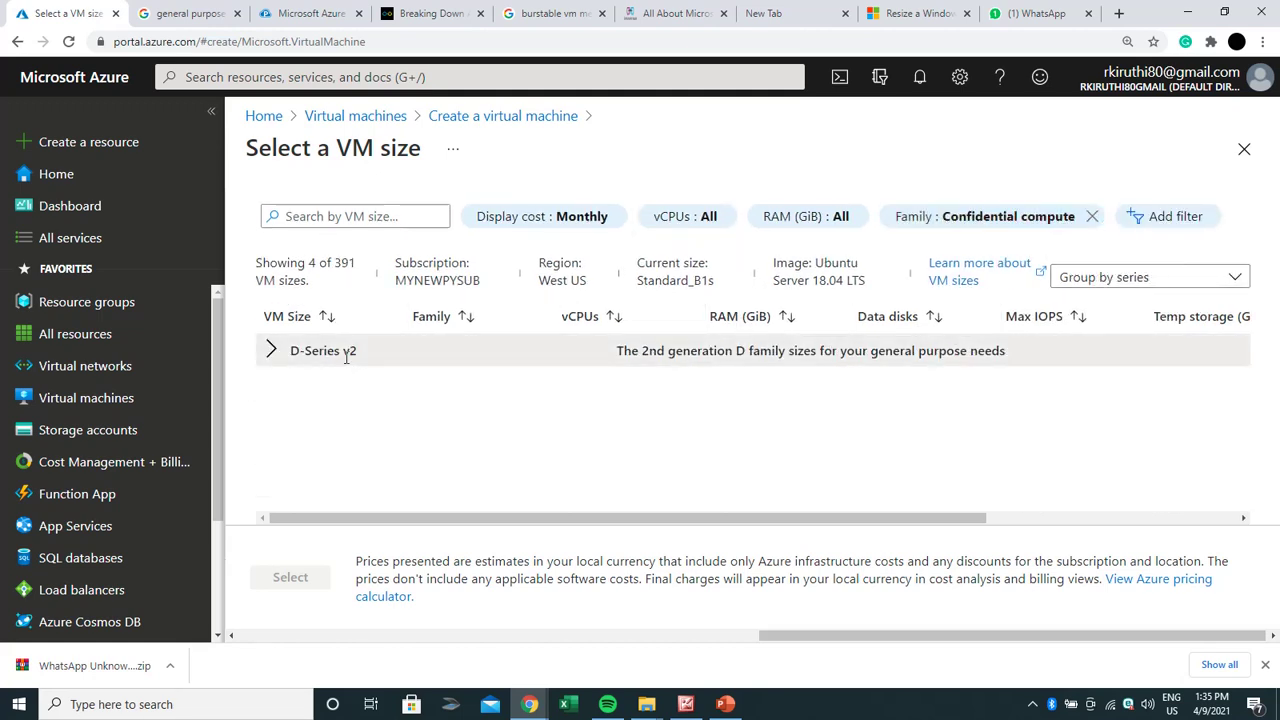
Expand the D-Series v2 group to examine sizes such as DC2s_v2, and return to the virtual machine form without applying one.
{"action": "left_click", "coordinate": [269, 352]}
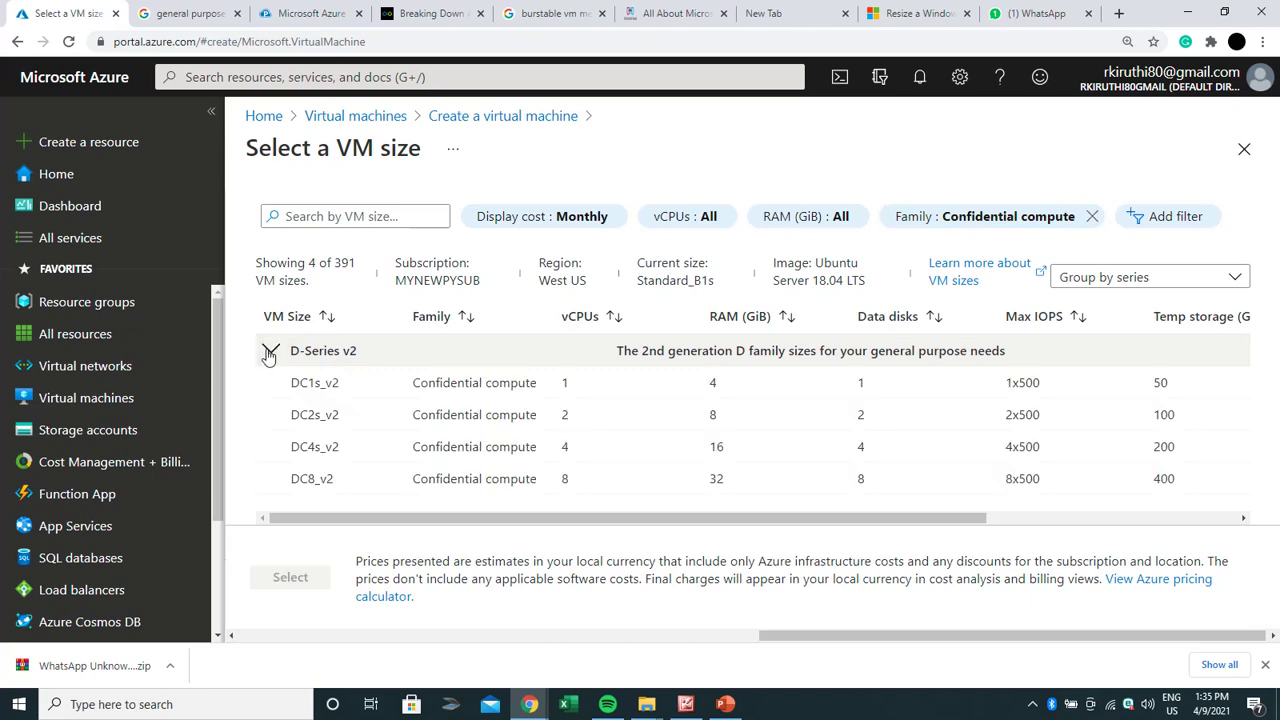
{"action": "left_click", "coordinate": [385, 408]}
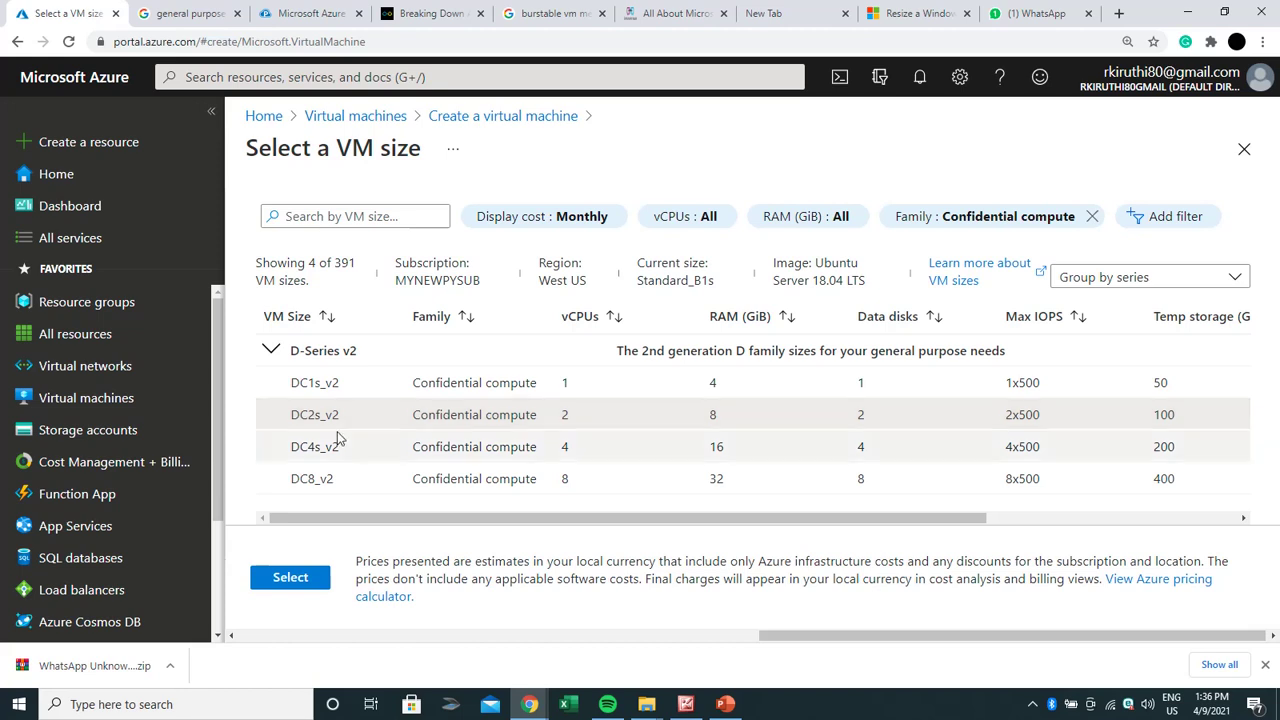
{"action": "left_click", "coordinate": [474, 122]}
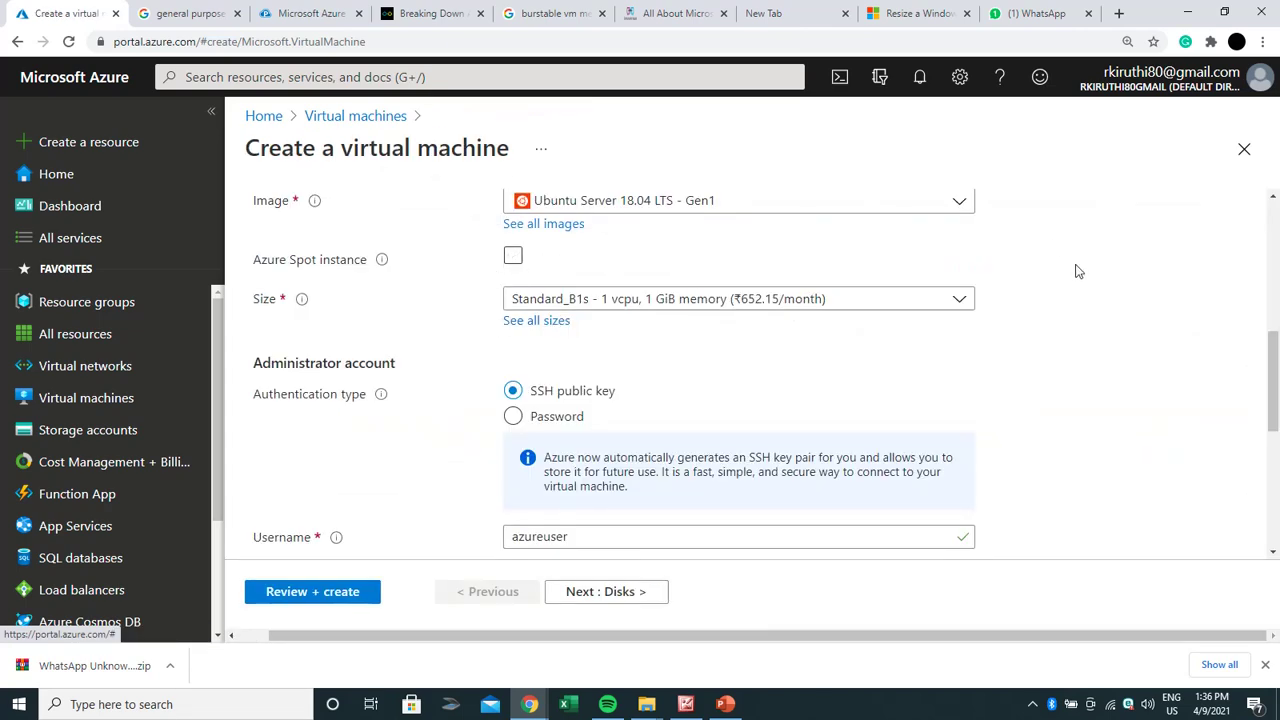
Review the Basics settings of the virtual machine form, from project details through image, size and administrator account.
{"action": "left_click_drag", "start_coordinate": [1276, 368], "coordinate": [1276, 358]}
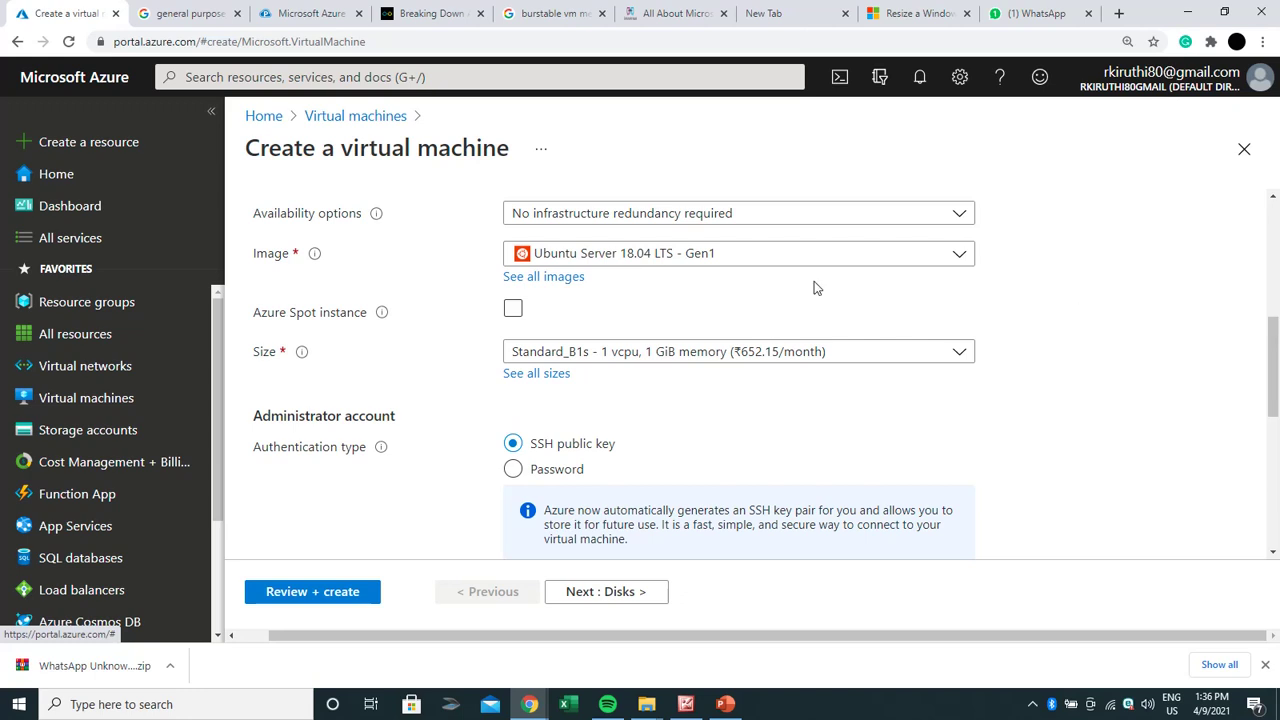
{"action": "left_click_drag", "start_coordinate": [1273, 343], "coordinate": [1234, 231]}
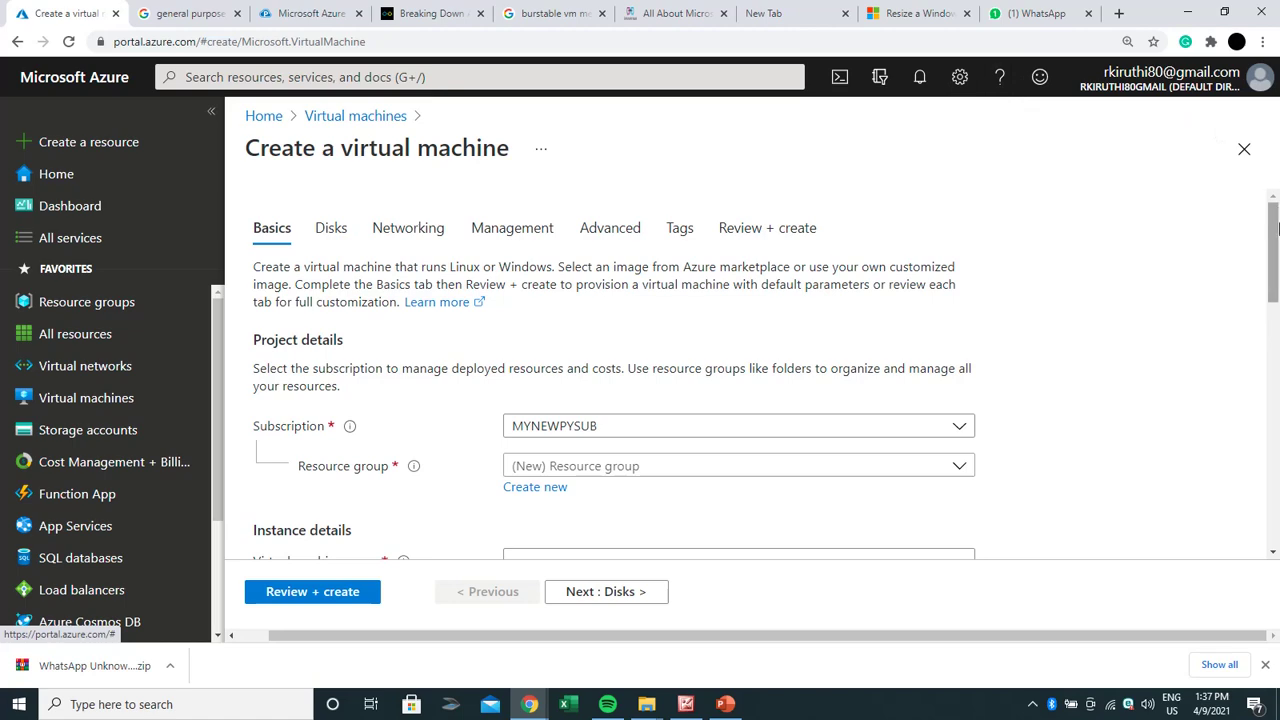
{"action": "left_click_drag", "start_coordinate": [1276, 228], "coordinate": [1276, 238]}
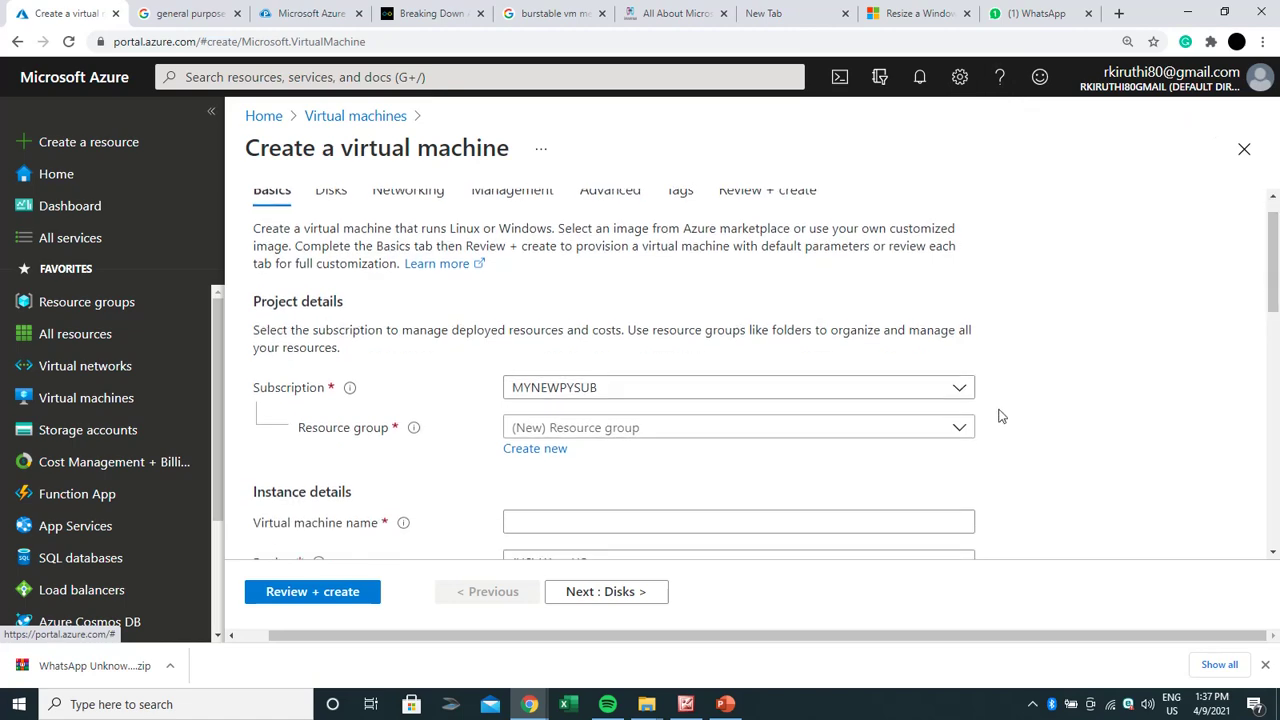
{"action": "left_click_drag", "start_coordinate": [1274, 300], "coordinate": [1274, 423]}
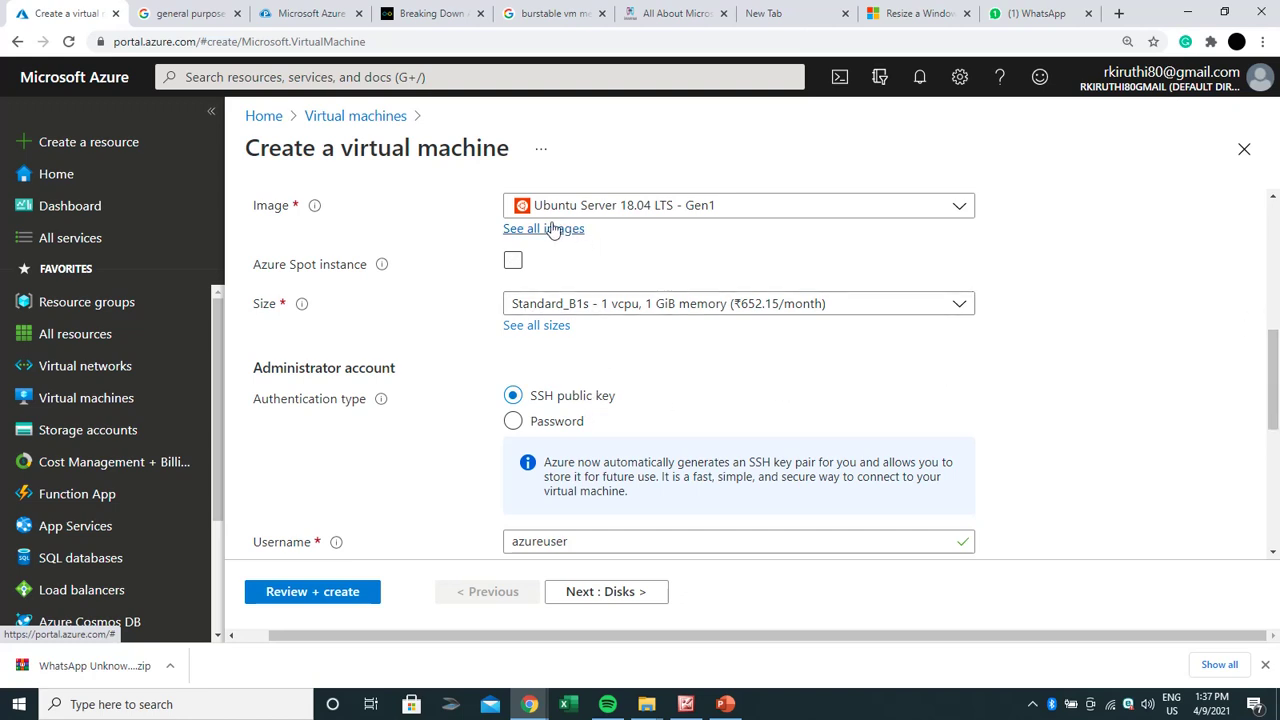
Enable the Azure Spot instance option and examine its eviction type and eviction policy settings.
{"action": "left_click", "coordinate": [514, 261]}
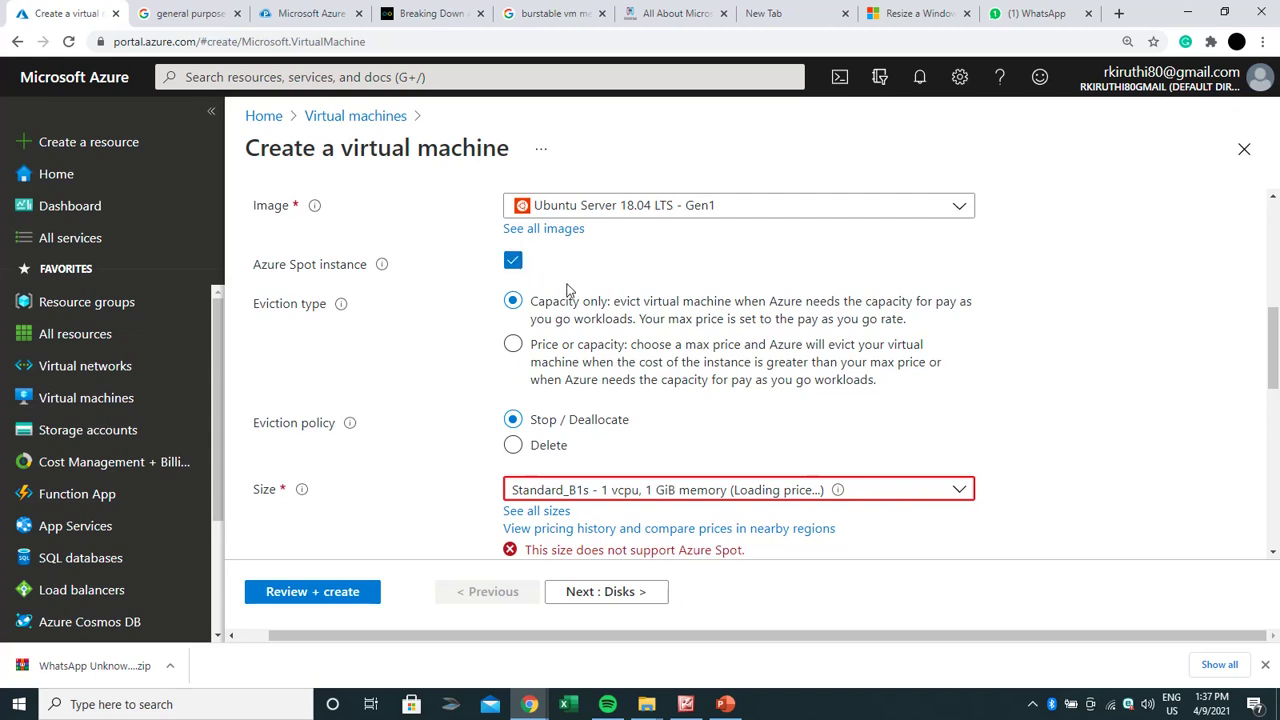
{"action": "double_click", "coordinate": [275, 303]}
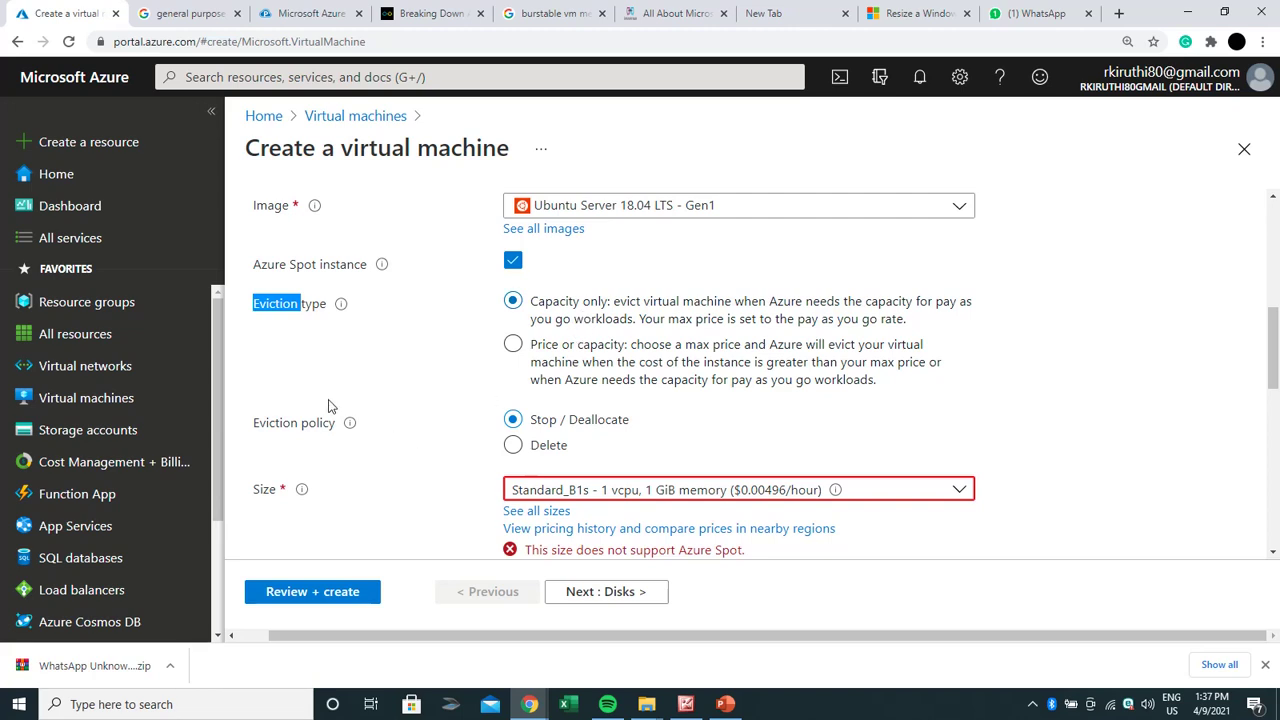
{"action": "mouse_move", "coordinate": [349, 422]}
Open the list of available subscriptions in the project details.
{"action": "left_click_drag", "start_coordinate": [1273, 370], "coordinate": [1273, 212]}
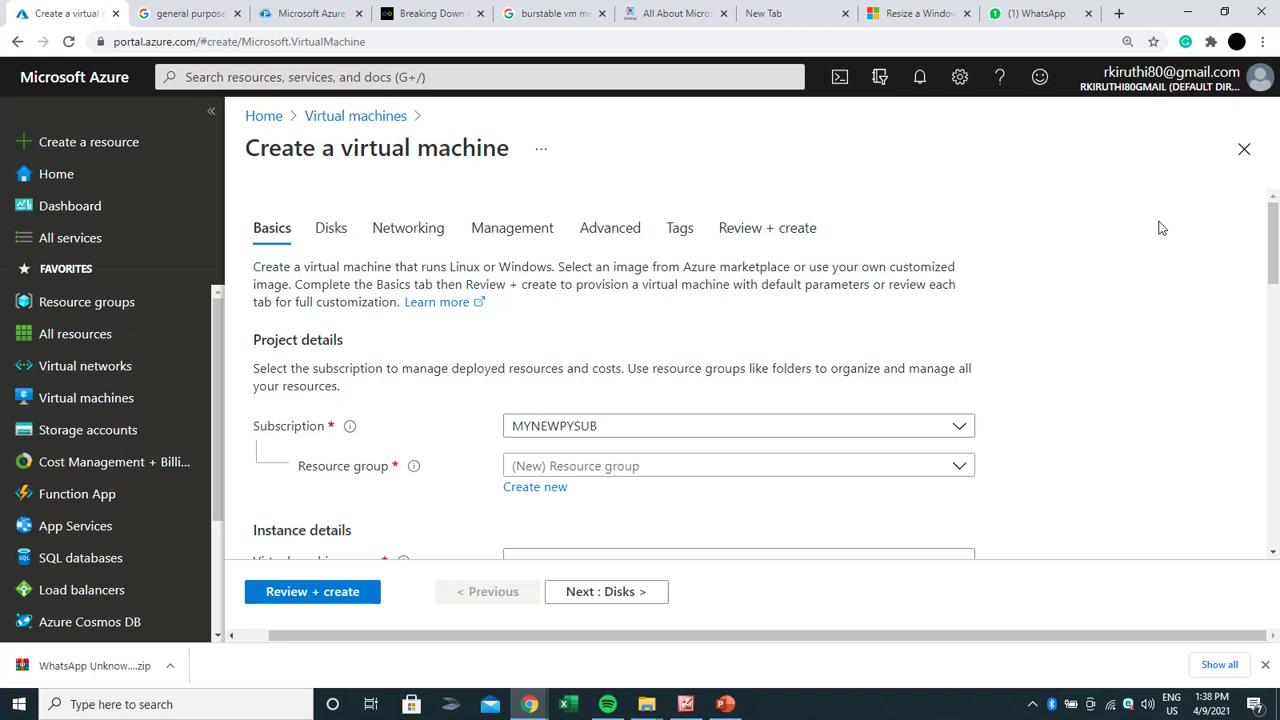
{"action": "left_click", "coordinate": [960, 427]}
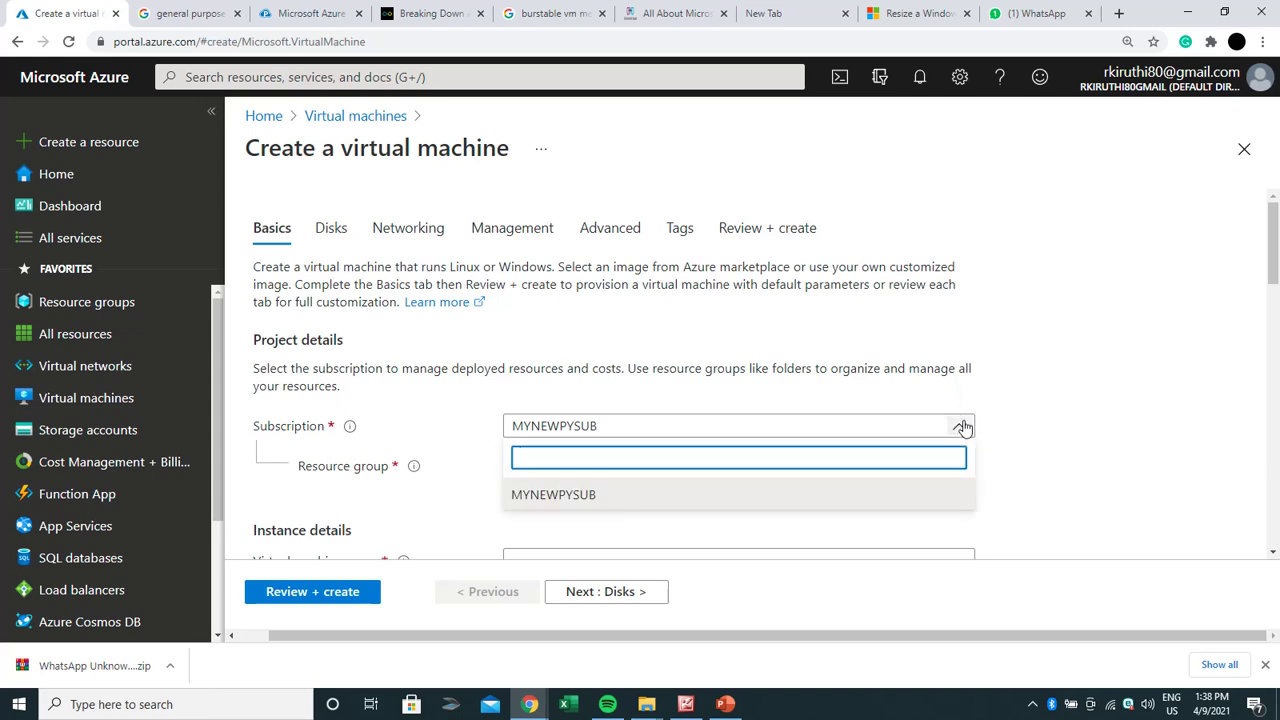